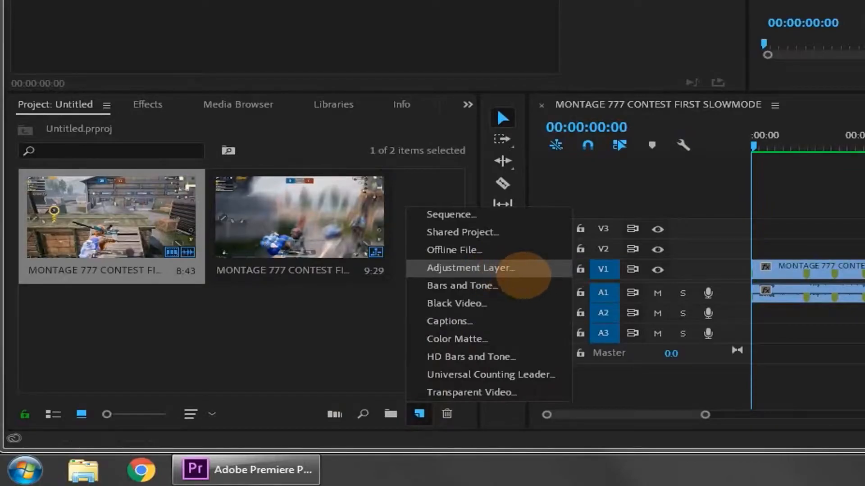
# Step: Create a 1920 x 1080 adjustment layer with a 59.94 fps timebase and square pixels
pyautogui.click(527, 268)
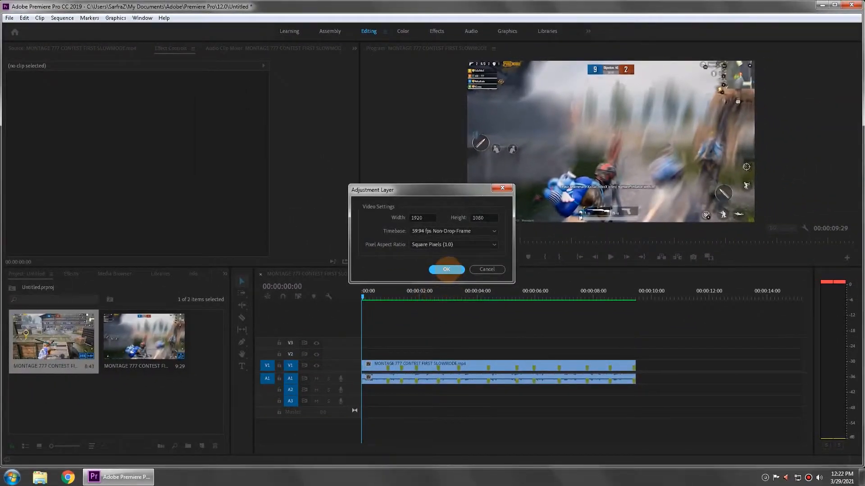
pyautogui.click(439, 232)
pyautogui.click(439, 232)
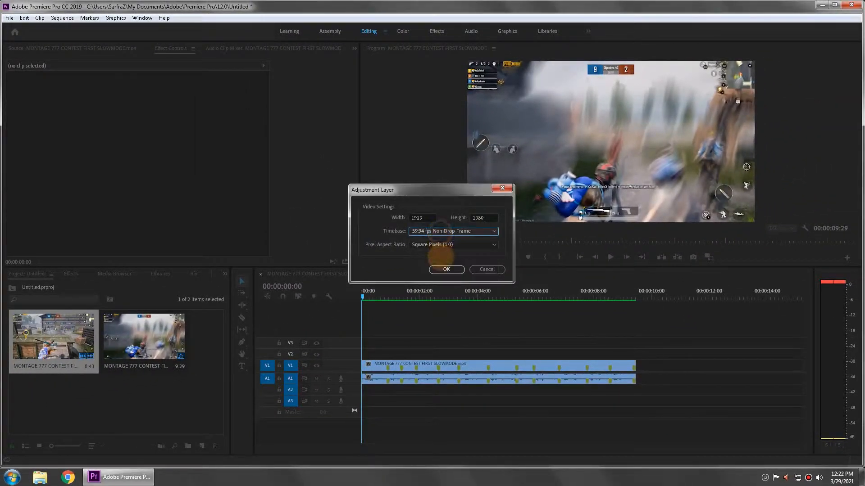
pyautogui.click(444, 268)
# Step: Place the adjustment layer on track V2 from the sequence start and extend it to the end of the montage clip
pyautogui.moveTo(211, 348); pyautogui.dragTo(380, 346)
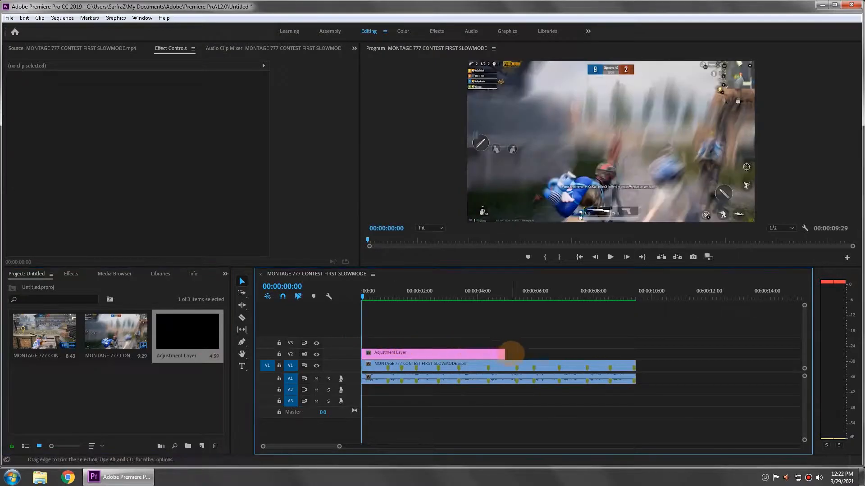
pyautogui.moveTo(504, 353); pyautogui.dragTo(635, 353)
pyautogui.click(595, 352)
# Step: Play the opening seconds of the sequence to review the footage
pyautogui.press('space')
pyautogui.click(629, 344)
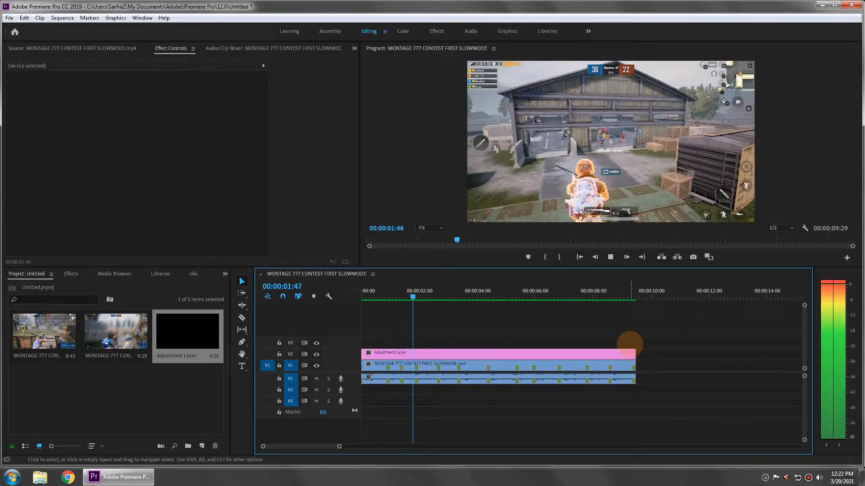
pyautogui.press('space')
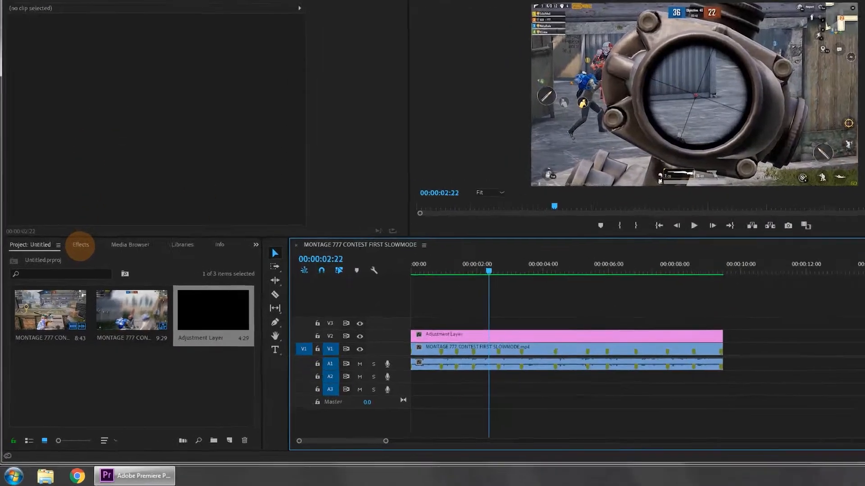
# Step: Search the effects for "looks" and apply the Magic Bullet Looks effect to the adjustment layer
pyautogui.click(71, 274)
pyautogui.click(33, 289)
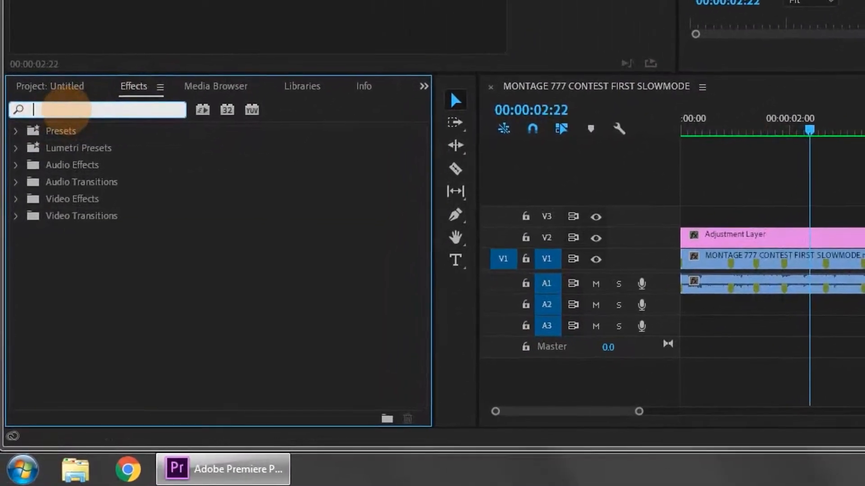
pyautogui.write('looks')
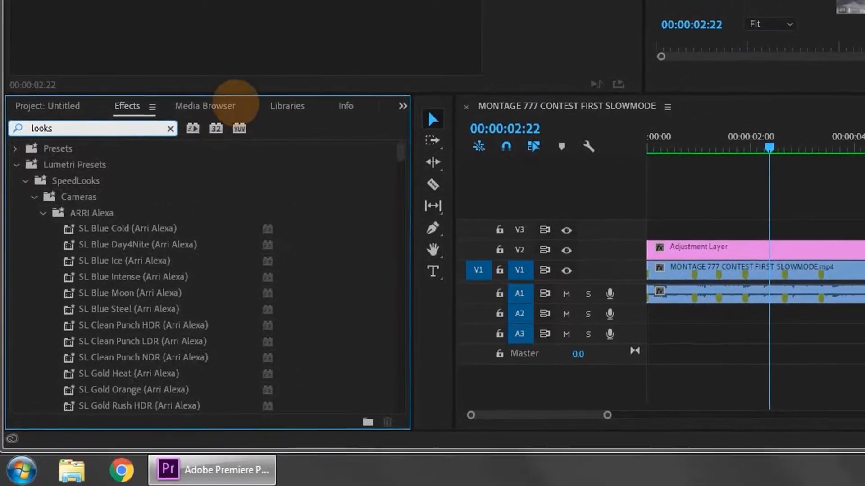
pyautogui.moveTo(423, 131); pyautogui.dragTo(425, 320)
pyautogui.moveTo(368, 342); pyautogui.dragTo(362, 415)
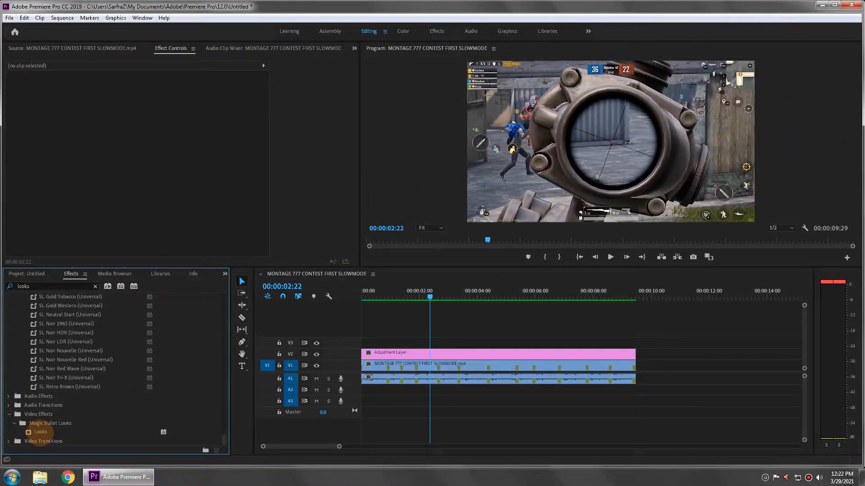
pyautogui.moveTo(40, 432); pyautogui.dragTo(413, 352)
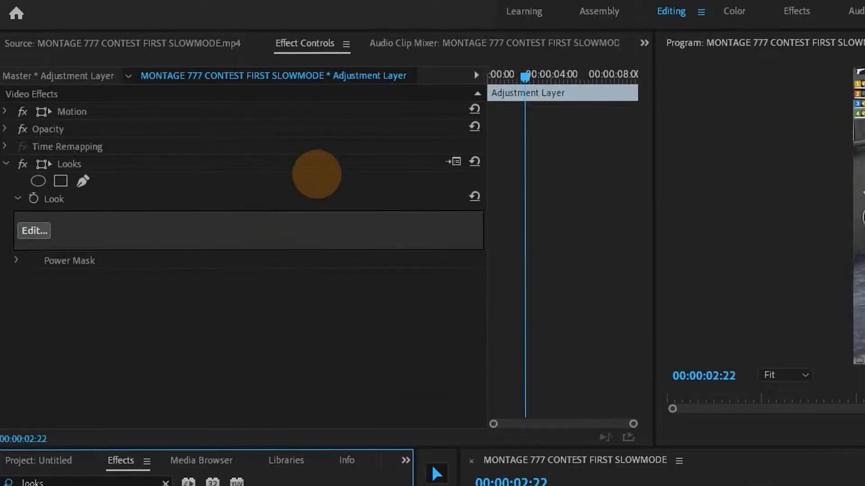
# Step: Open the look editor of the adjustment layer's Looks effect and reduce its window from full screen
pyautogui.click(34, 231)
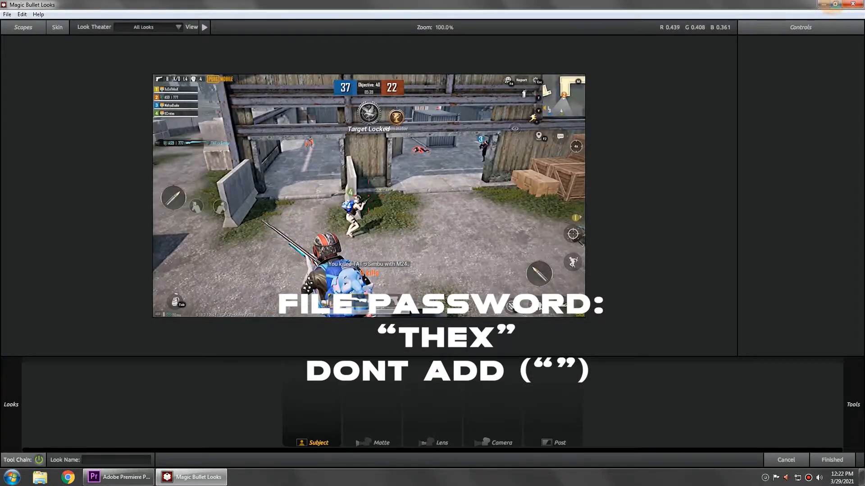
pyautogui.click(834, 5)
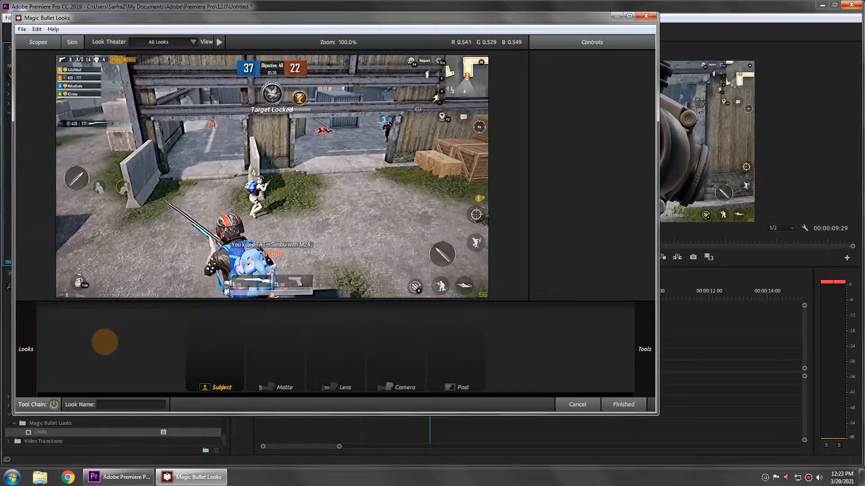
pyautogui.moveTo(25, 349)
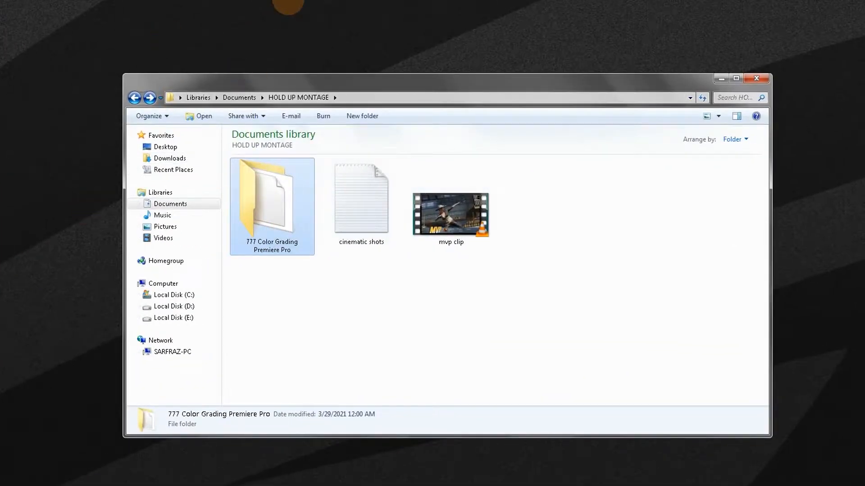
# Step: Copy the "777 Color Grading Premiere Pro" folder from the HOLD UP MONTAGE folder in File Explorer
pyautogui.rightClick(287, 2)
pyautogui.click(322, 30)
pyautogui.click(271, 193)
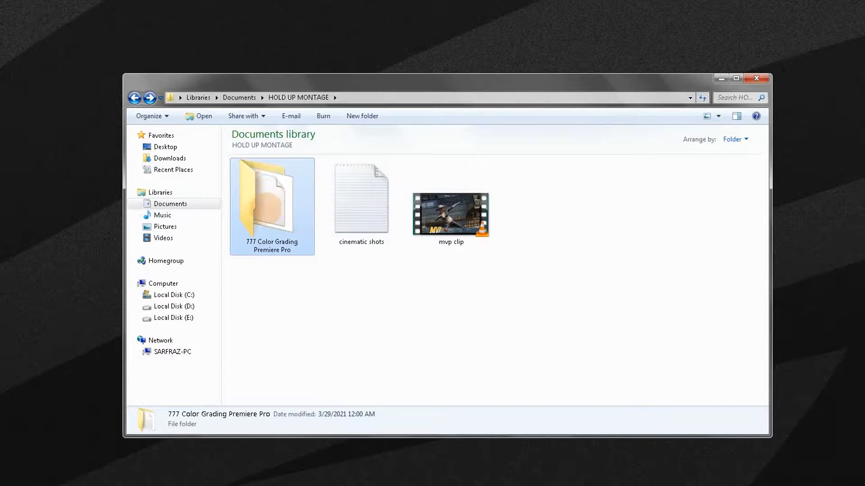
pyautogui.moveTo(290, 284); pyautogui.dragTo(285, 231)
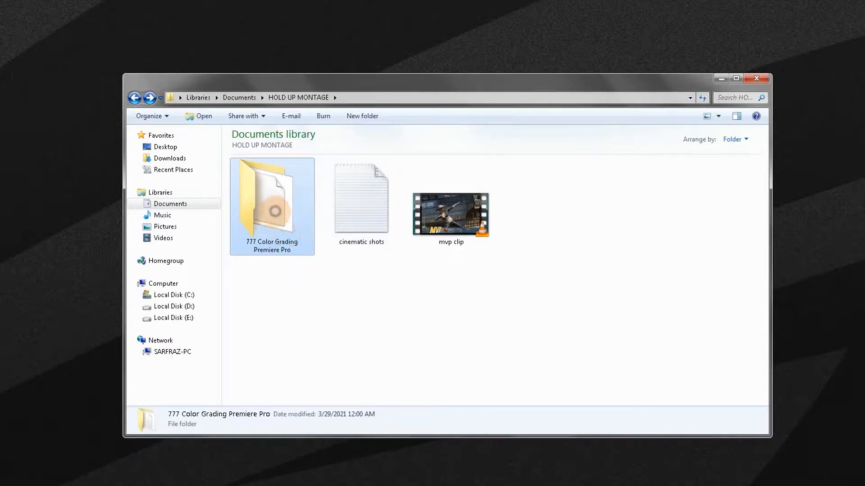
pyautogui.rightClick(275, 212)
pyautogui.click(301, 386)
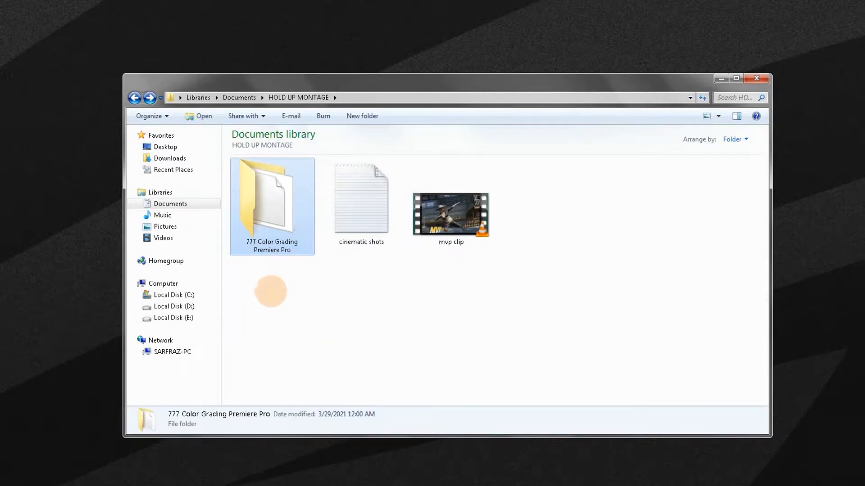
# Step: Open the Program Files (x86) folder on Local Disk (C:)
pyautogui.click(191, 295)
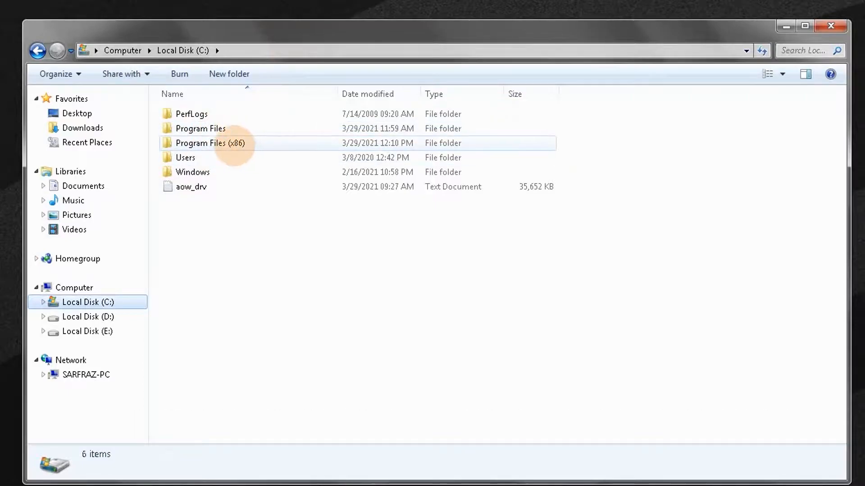
pyautogui.click(227, 145)
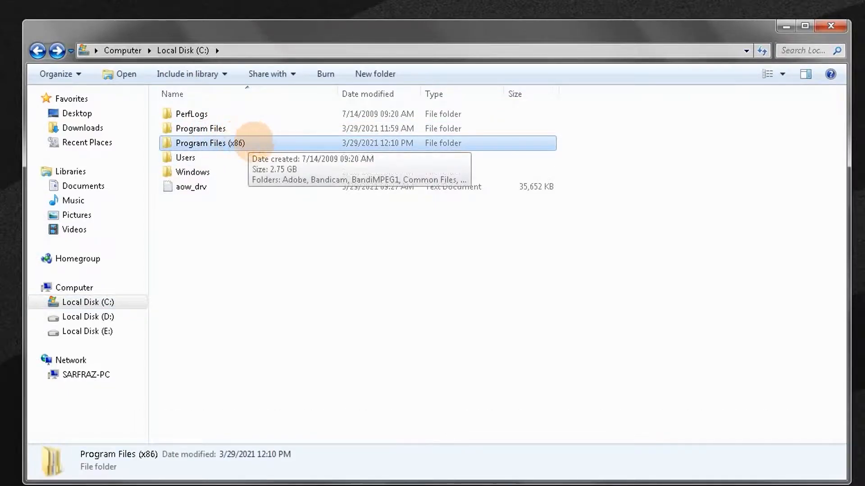
pyautogui.doubleClick(267, 141)
pyautogui.click(269, 139)
# Step: Open the Looks folder inside LooksBuilder and paste the copied color grading folder there
pyautogui.press('l')
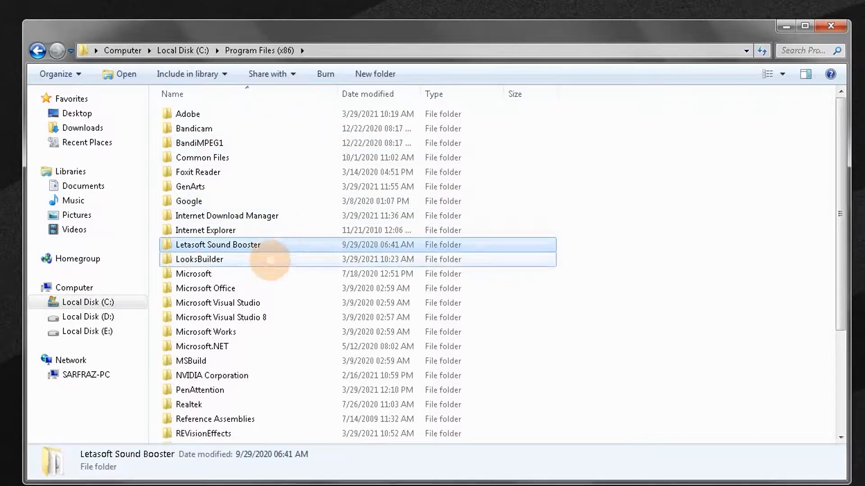
pyautogui.click(232, 260)
pyautogui.doubleClick(225, 261)
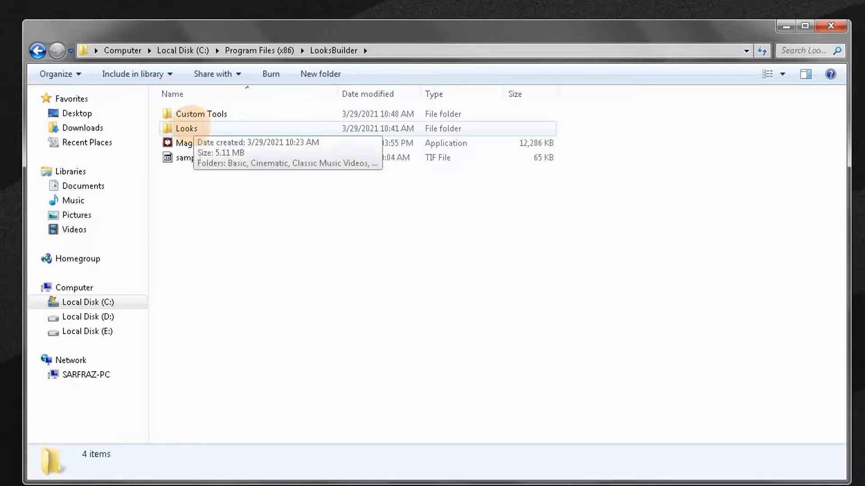
pyautogui.doubleClick(189, 128)
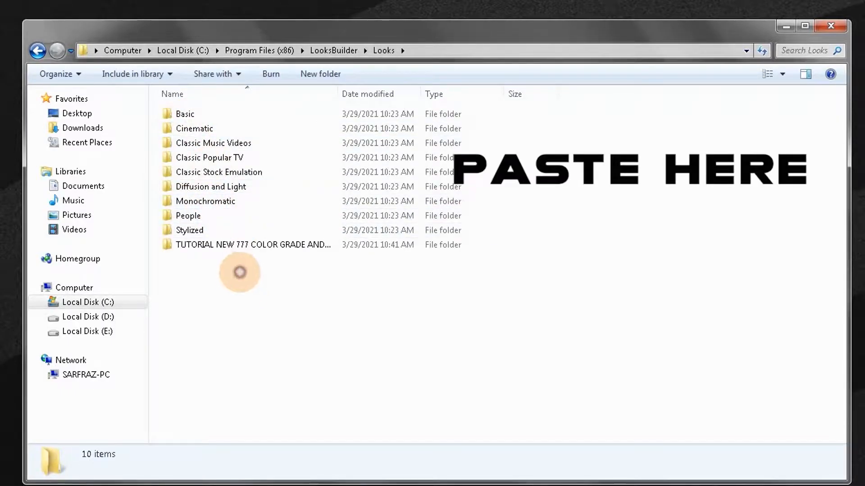
pyautogui.rightClick(239, 272)
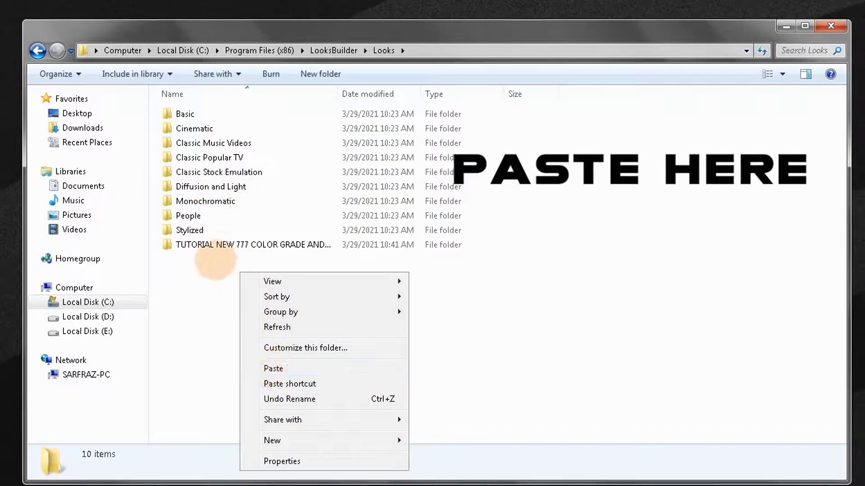
pyautogui.click(274, 368)
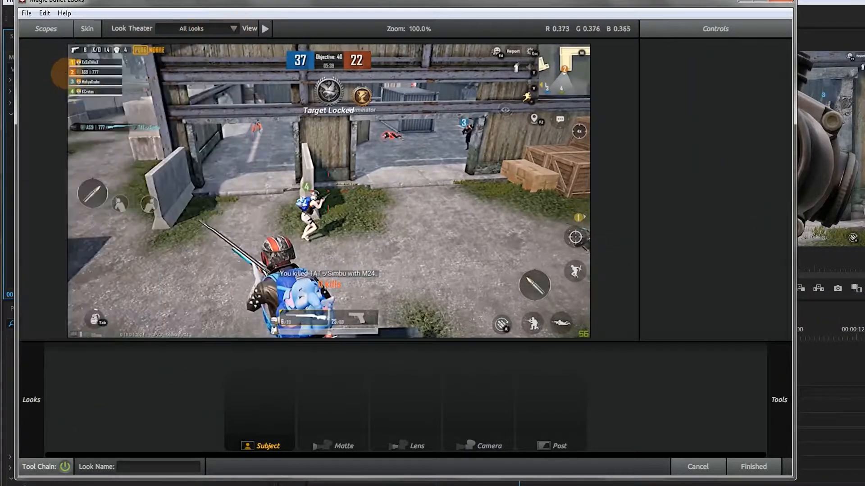
# Step: In Magic Bullet Looks, load the "777 Color Grading MBL Looks" look and apply it to the adjustment layer
pyautogui.moveTo(31, 399)
pyautogui.click(72, 91)
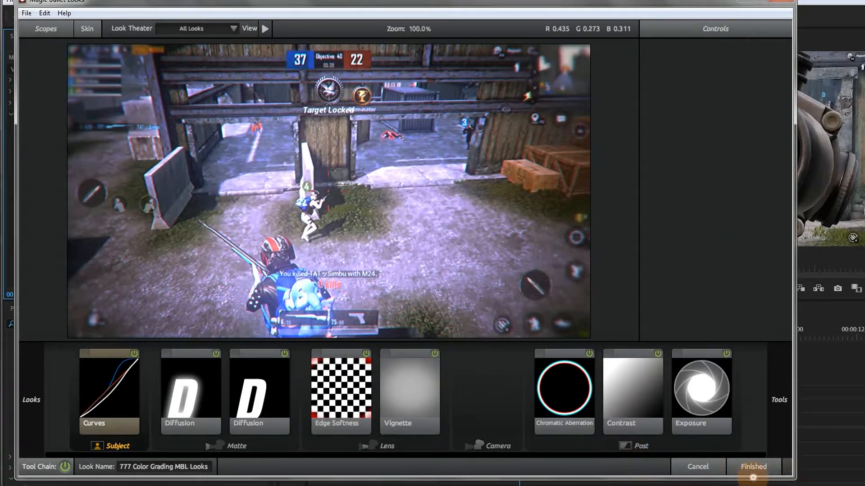
pyautogui.click(753, 467)
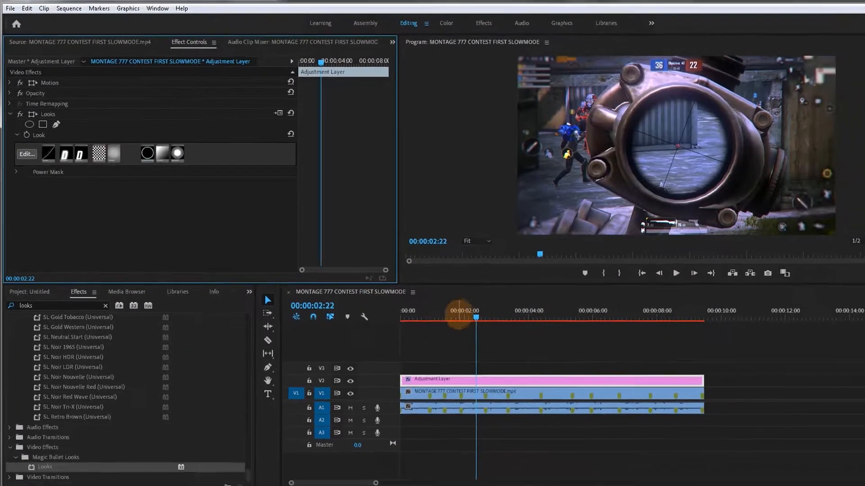
# Step: Return the playhead to the start of the sequence and render its preview
pyautogui.moveTo(455, 314); pyautogui.dragTo(327, 310)
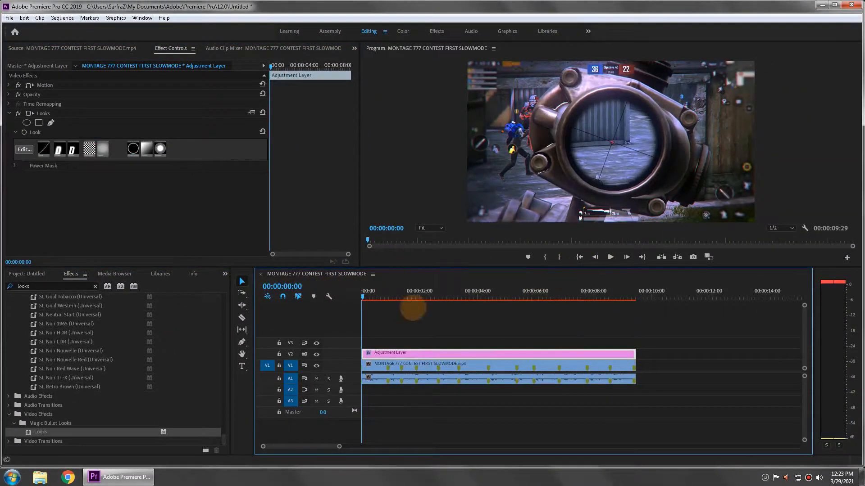
pyautogui.press('Return')
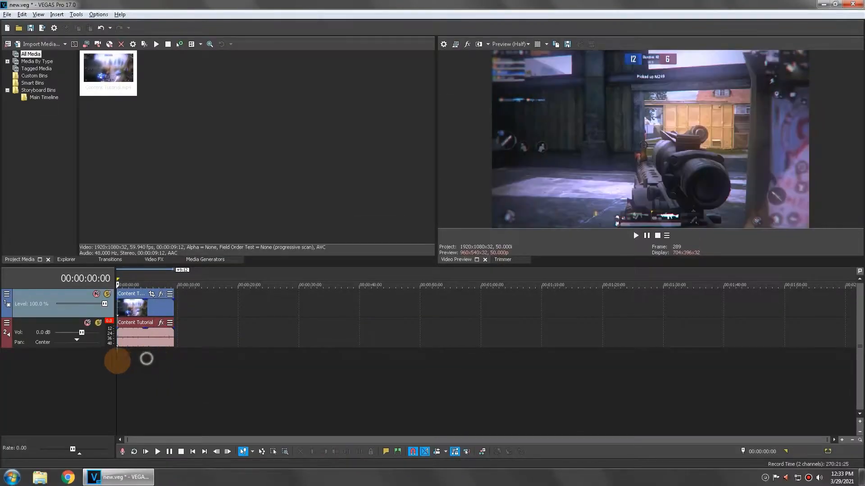
# Step: In VEGAS Pro, search the video effects for "blurmo" and apply the default S_BlurMoCurves preset to the Content Tutorial video clip
pyautogui.doubleClick(138, 365)
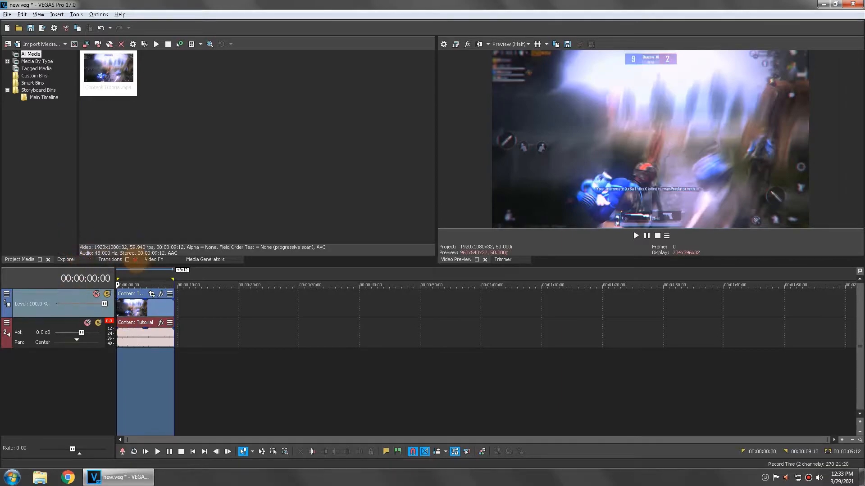
pyautogui.click(153, 259)
pyautogui.click(41, 44)
pyautogui.write('blurmo')
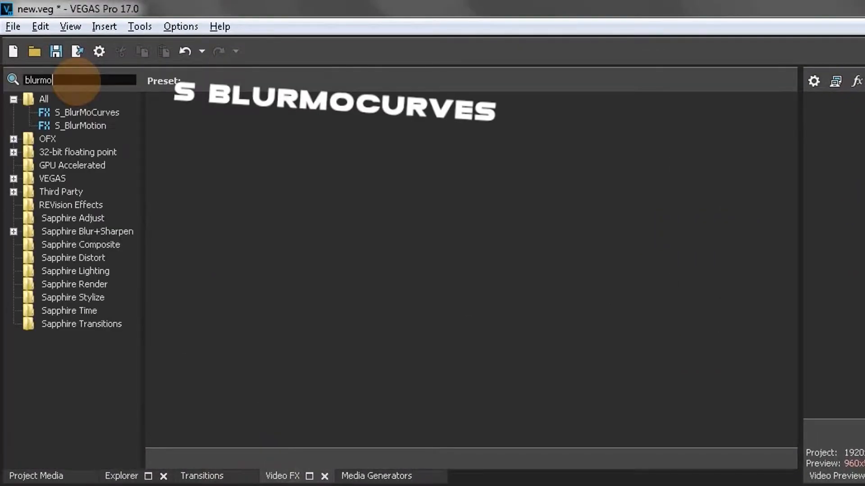
pyautogui.click(85, 112)
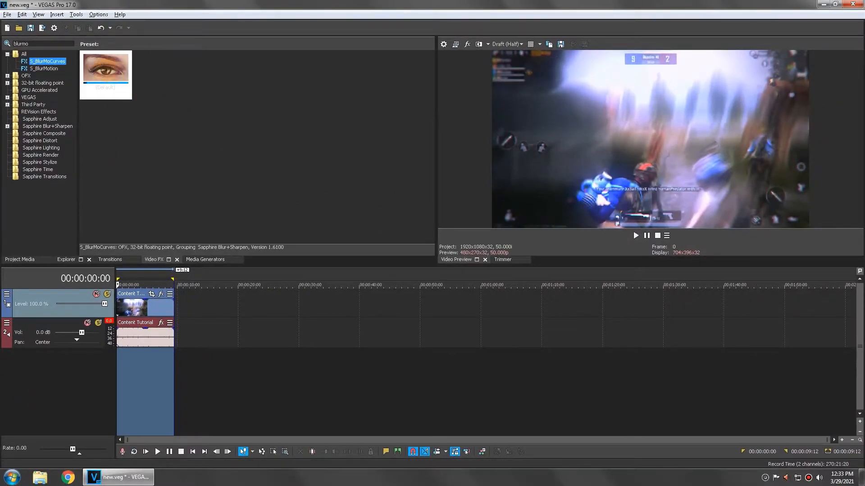
pyautogui.moveTo(104, 69); pyautogui.dragTo(127, 202)
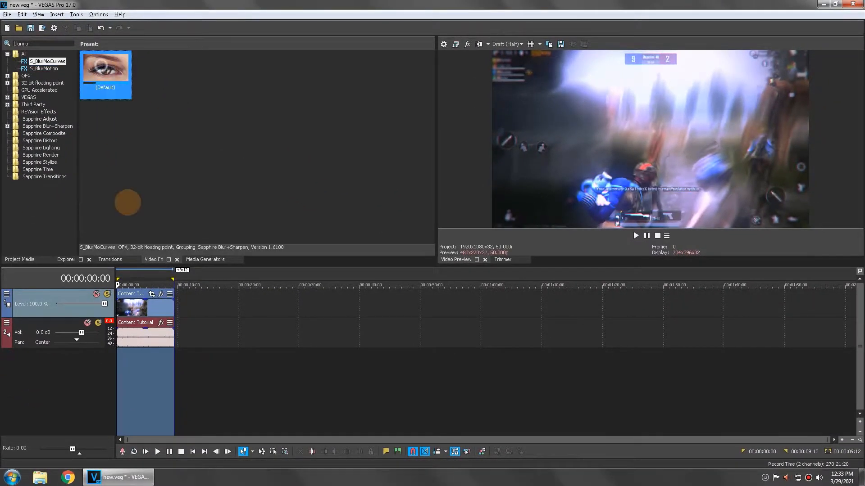
pyautogui.moveTo(144, 308); pyautogui.dragTo(144, 309)
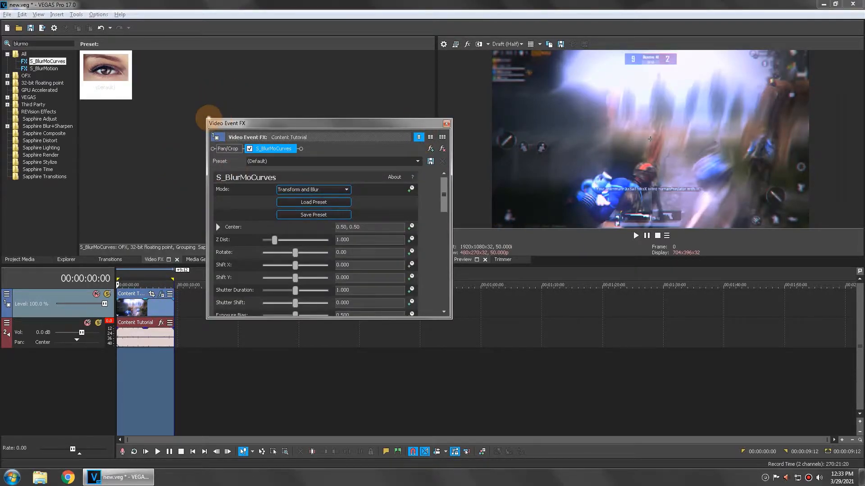
# Step: Enlarge and reposition the Video Event FX window so all S_BlurMoCurves parameters show beside the video preview
pyautogui.moveTo(206, 119); pyautogui.dragTo(115, 8)
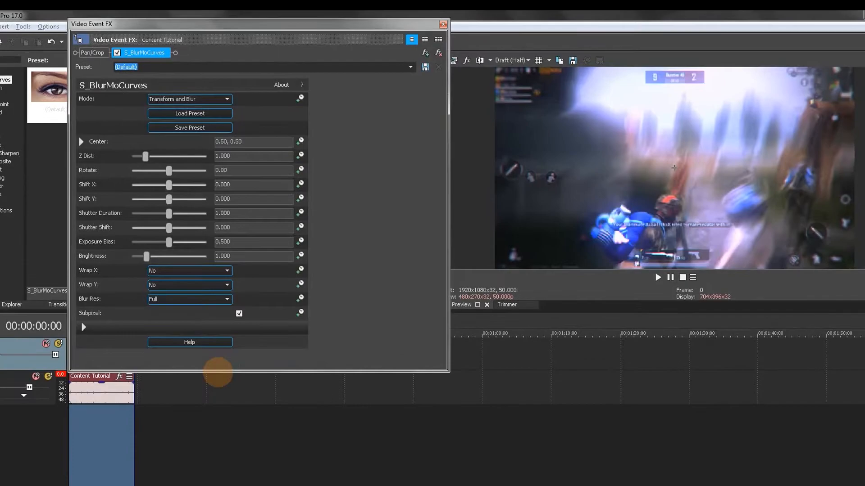
pyautogui.moveTo(247, 319); pyautogui.dragTo(232, 386)
pyautogui.moveTo(202, 25); pyautogui.dragTo(177, 32)
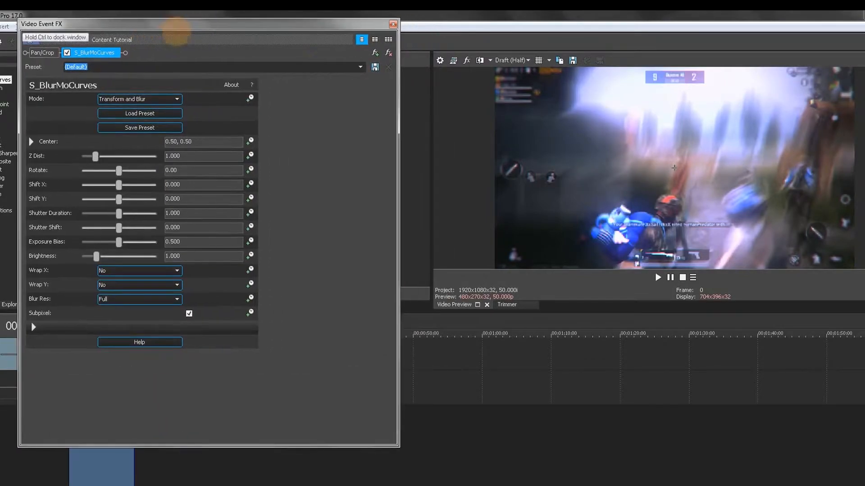
pyautogui.moveTo(396, 96); pyautogui.dragTo(425, 86)
pyautogui.moveTo(357, 27); pyautogui.dragTo(344, 25)
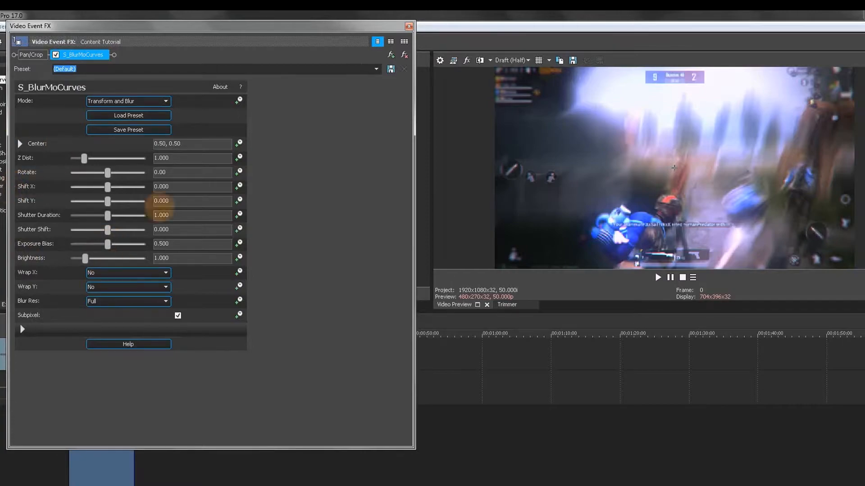
# Step: Set both Wrap X and Wrap Y of the S_BlurMoCurves effect to Reflect
pyautogui.click(101, 273)
pyautogui.click(108, 294)
pyautogui.click(104, 286)
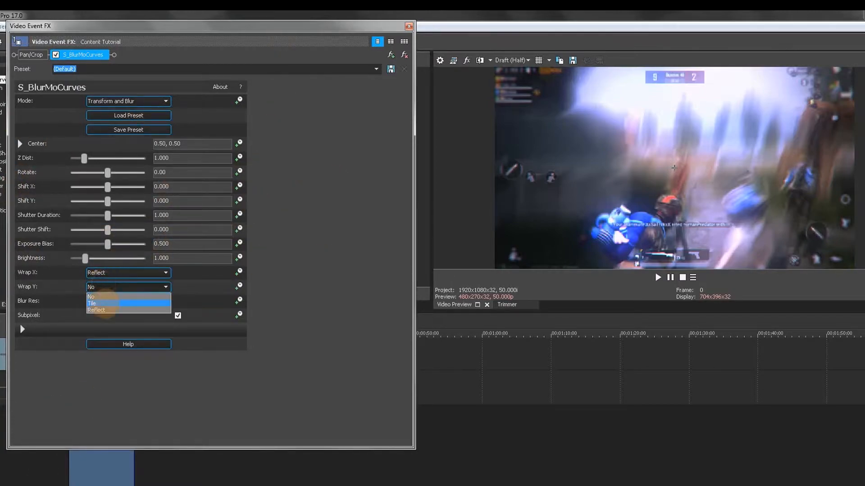
pyautogui.click(109, 313)
pyautogui.click(119, 289)
pyautogui.click(122, 308)
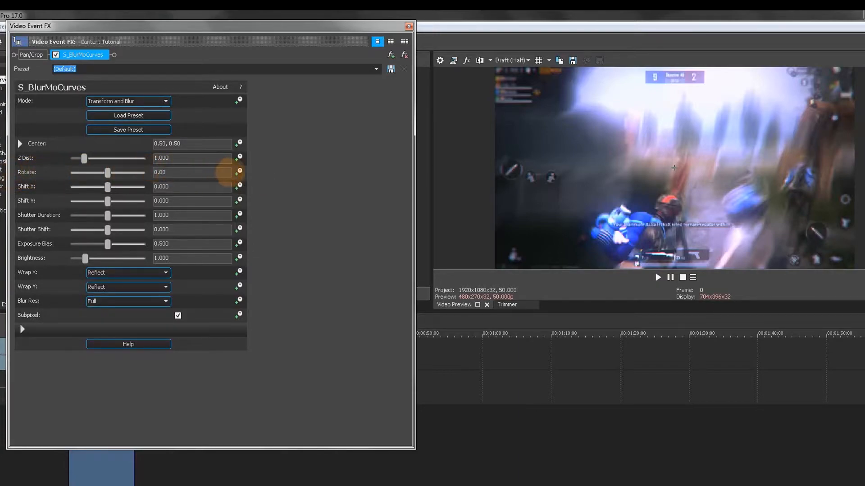
# Step: Enable keyframe animation for the Rotate parameter and add a keyframe with Rotate 7 at 00:00:01:24
pyautogui.click(240, 172)
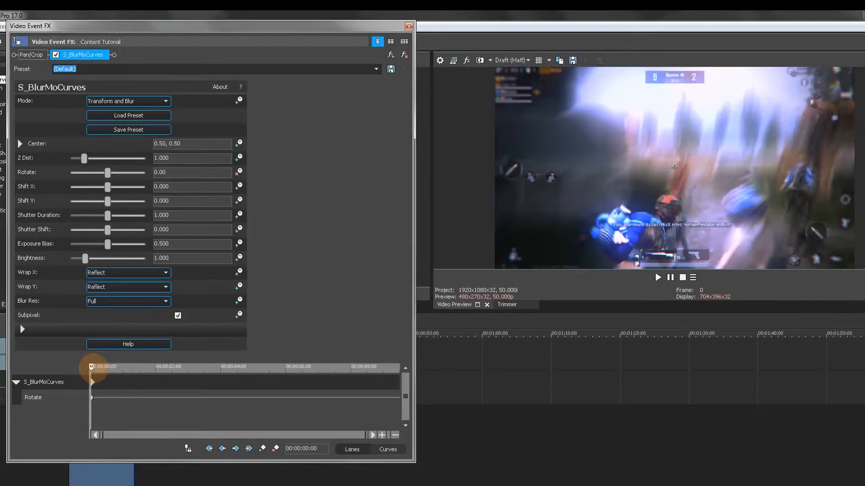
pyautogui.moveTo(92, 368); pyautogui.dragTo(123, 367)
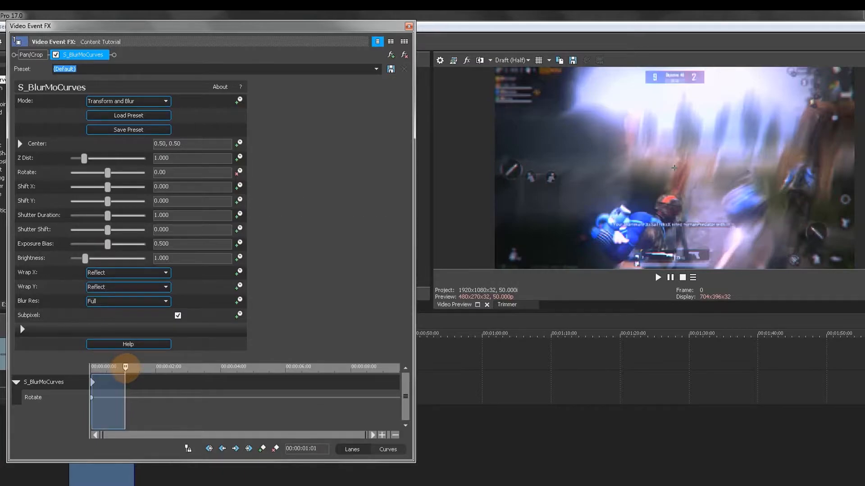
pyautogui.click(120, 377)
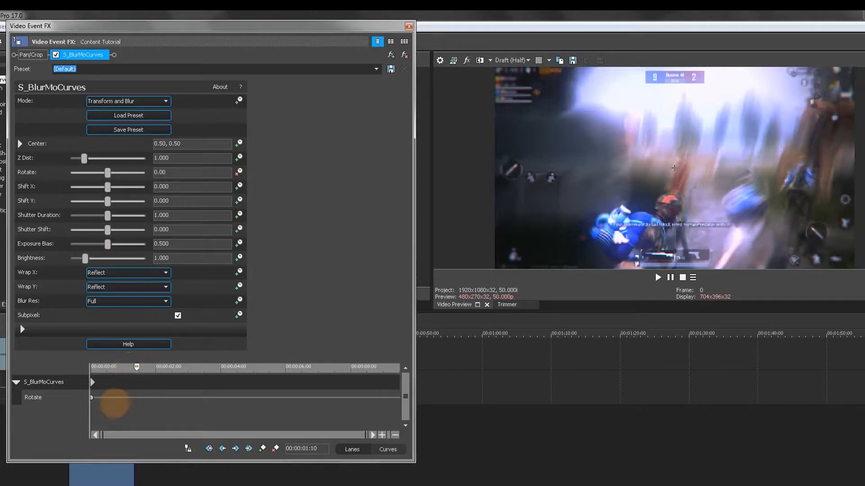
pyautogui.click(223, 172)
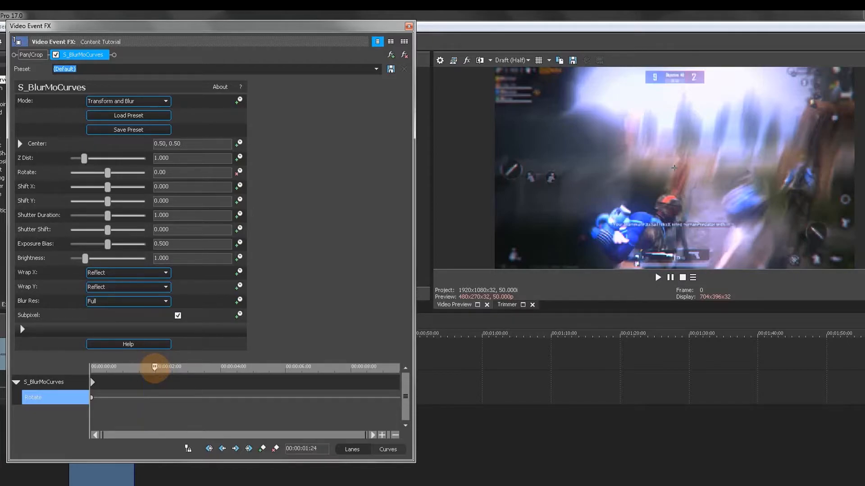
pyautogui.click(182, 172)
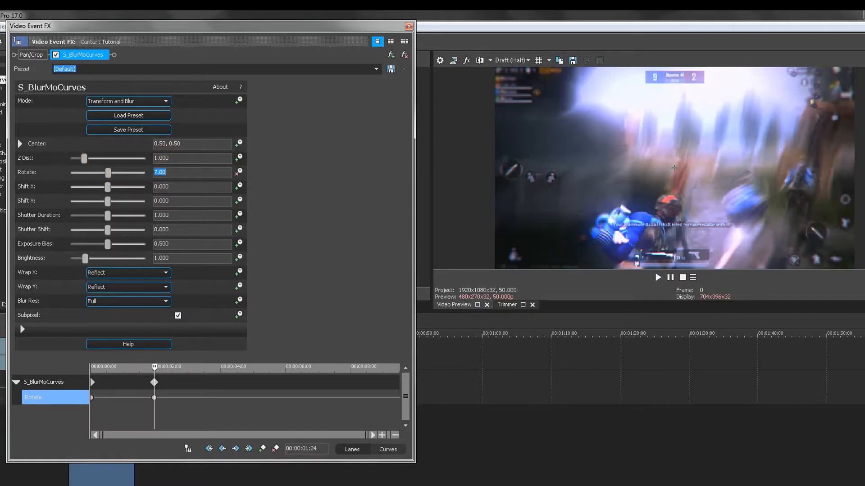
# Step: Sync the effect's keyframe cursor with the project timeline and change Rotate to 8 at the 00:00:01:24 keyframe
pyautogui.click(187, 450)
pyautogui.click(153, 382)
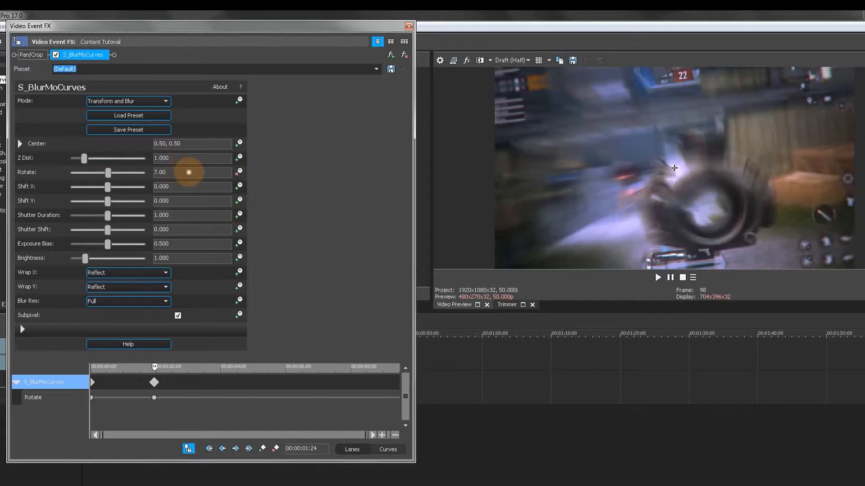
pyautogui.click(189, 173)
pyautogui.write('8')
pyautogui.press('Return')
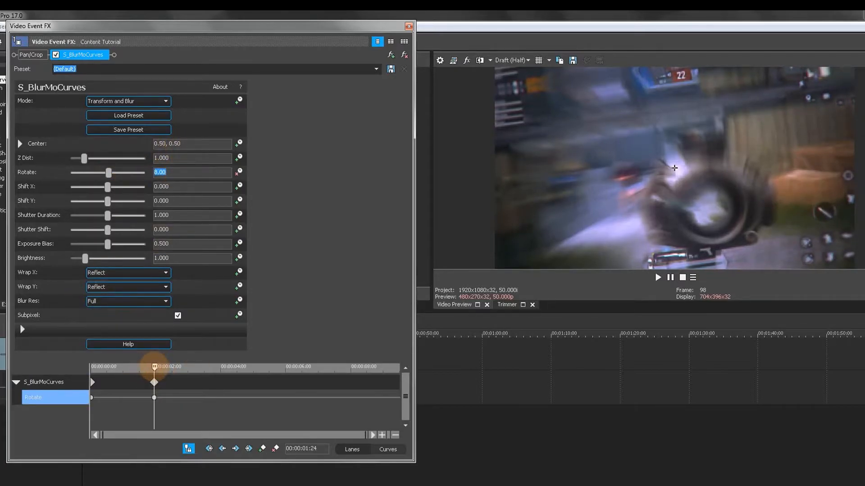
# Step: Add a Rotate keyframe with a value of -8 at 00:00:03:24
pyautogui.moveTo(155, 367); pyautogui.dragTo(219, 367)
pyautogui.click(220, 367)
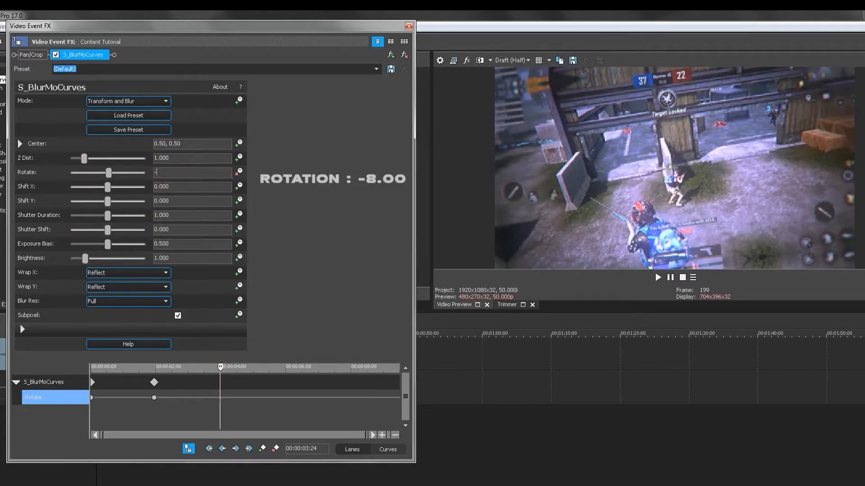
pyautogui.write('-8')
pyautogui.press('Return')
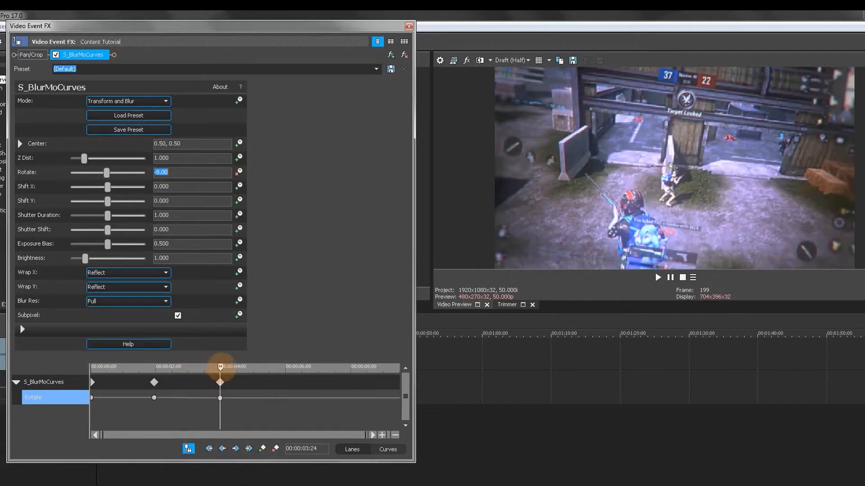
# Step: Add a Rotate keyframe with a value of 8 at 00:00:05:24
pyautogui.moveTo(220, 366); pyautogui.dragTo(285, 366)
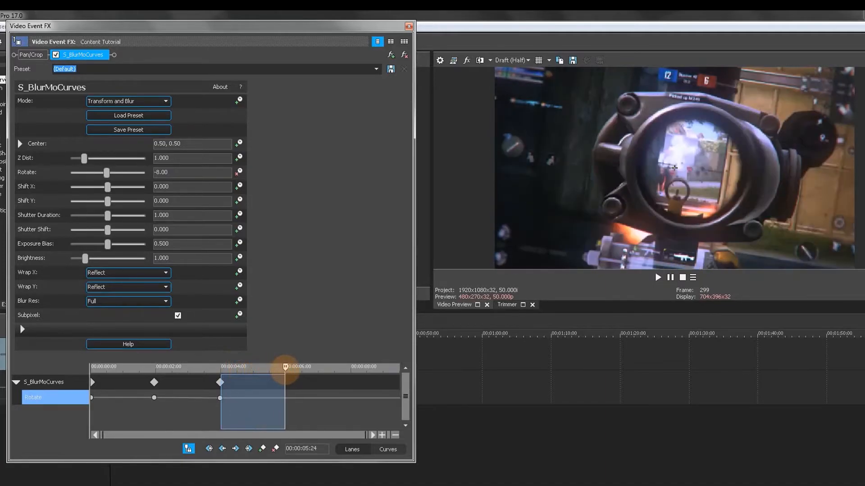
pyautogui.moveTo(172, 172); pyautogui.dragTo(87, 171)
pyautogui.write('8')
pyautogui.press('Return')
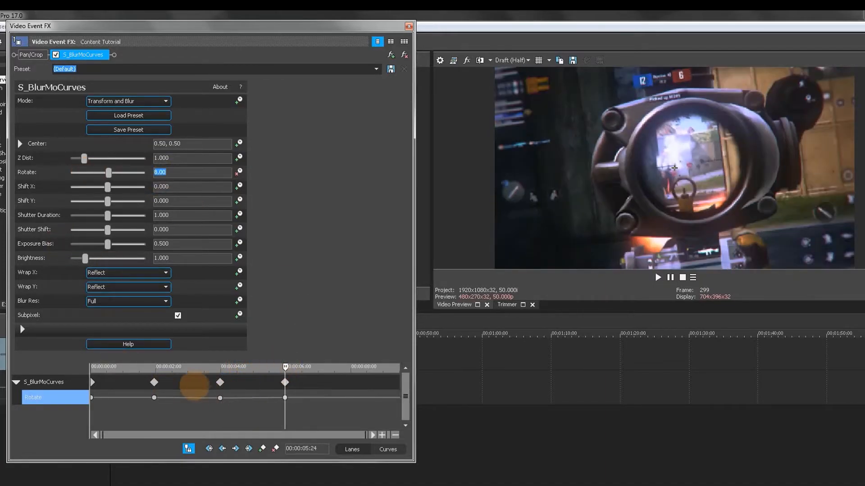
# Step: Copy the S_BlurMoCurves keyframe at 00:00:03:24 to 00:00:07:24
pyautogui.click(219, 383)
pyautogui.moveTo(349, 378)
pyautogui.mouseDown()
pyautogui.moveTo(295, 386)
pyautogui.moveTo(350, 394)
pyautogui.mouseUp()
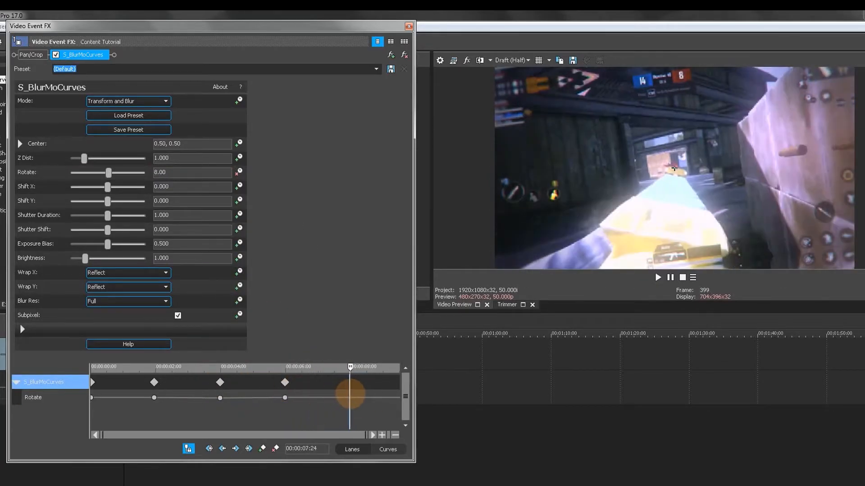
pyautogui.doubleClick(350, 388)
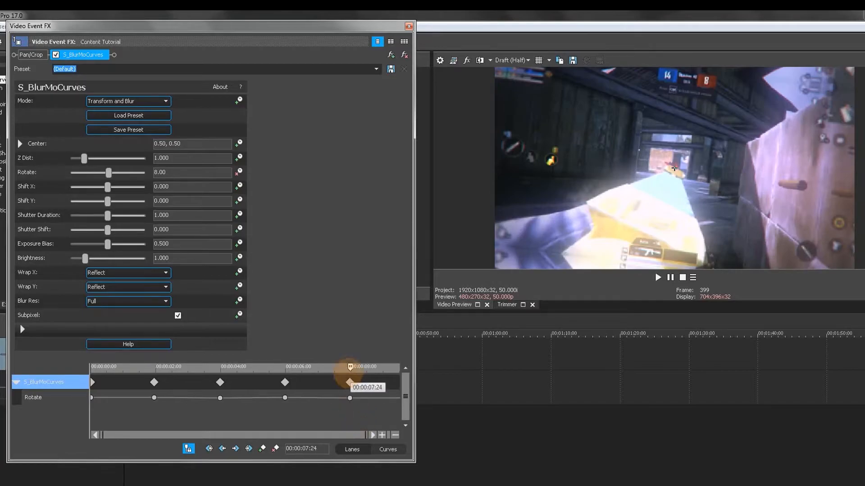
# Step: Add a Rotate keyframe with a value of 0 at the end of the clip, 00:00:09:12
pyautogui.moveTo(350, 367); pyautogui.dragTo(407, 376)
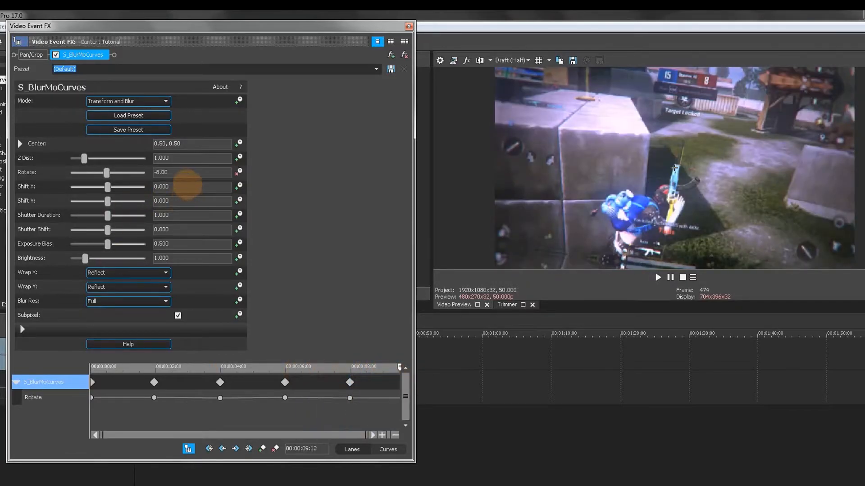
pyautogui.click(188, 175)
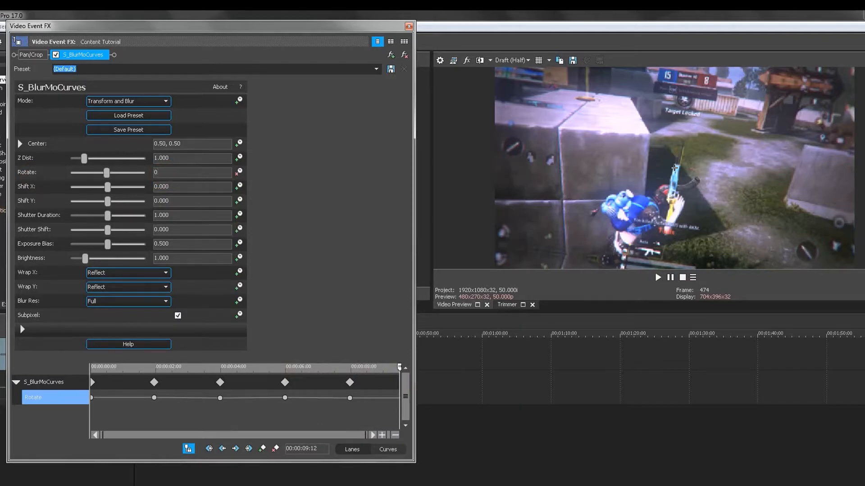
pyautogui.press('Return')
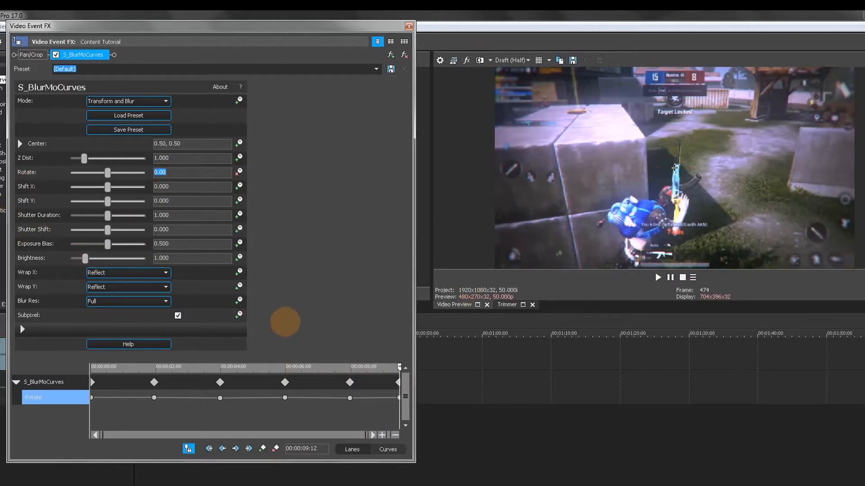
# Step: Set the interpolation of the first and last Rotate keyframes to Smooth Fade
pyautogui.moveTo(399, 367); pyautogui.dragTo(59, 374)
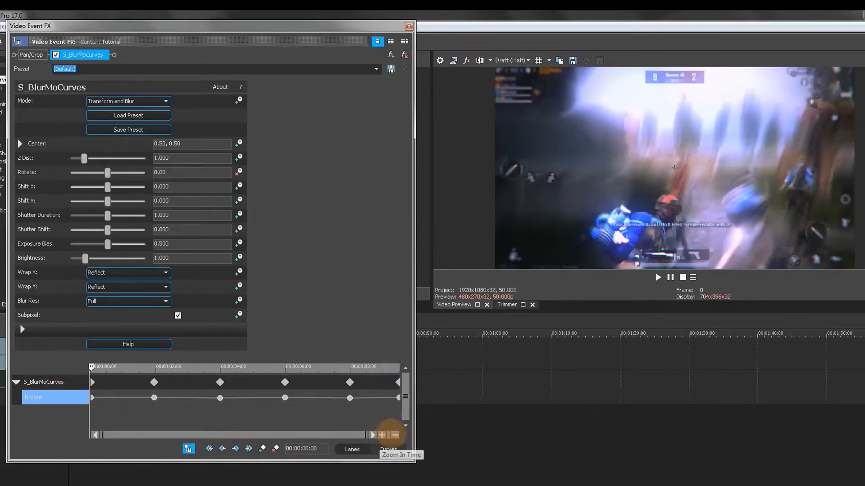
pyautogui.click(381, 435)
pyautogui.click(382, 435)
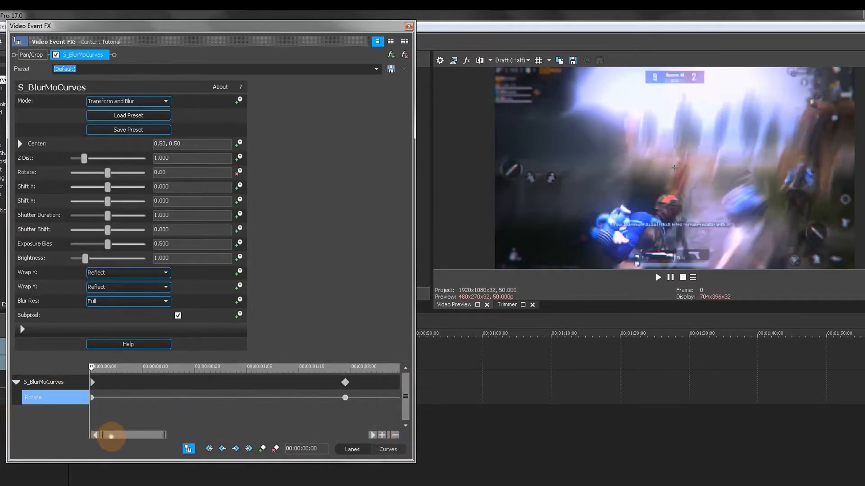
pyautogui.rightClick(92, 397)
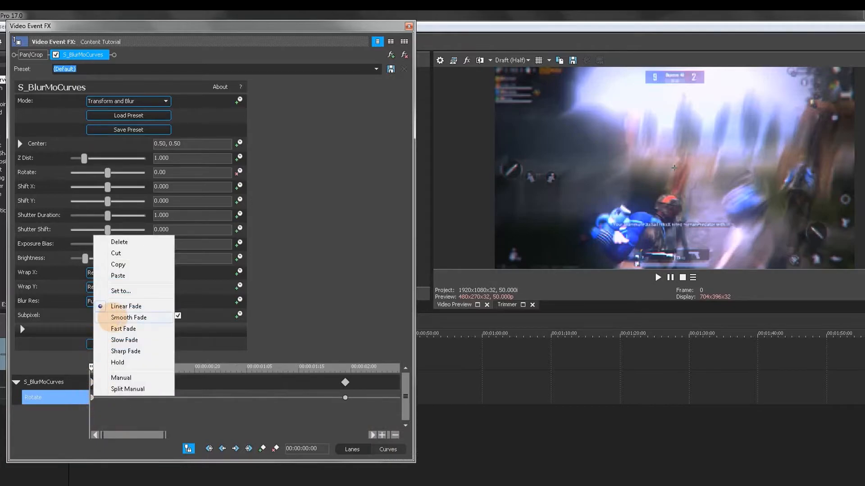
pyautogui.click(115, 318)
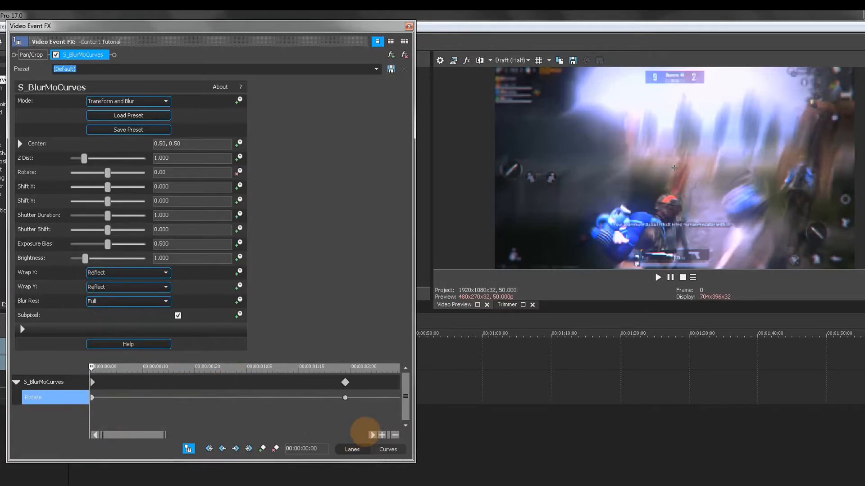
pyautogui.click(396, 436)
pyautogui.click(396, 435)
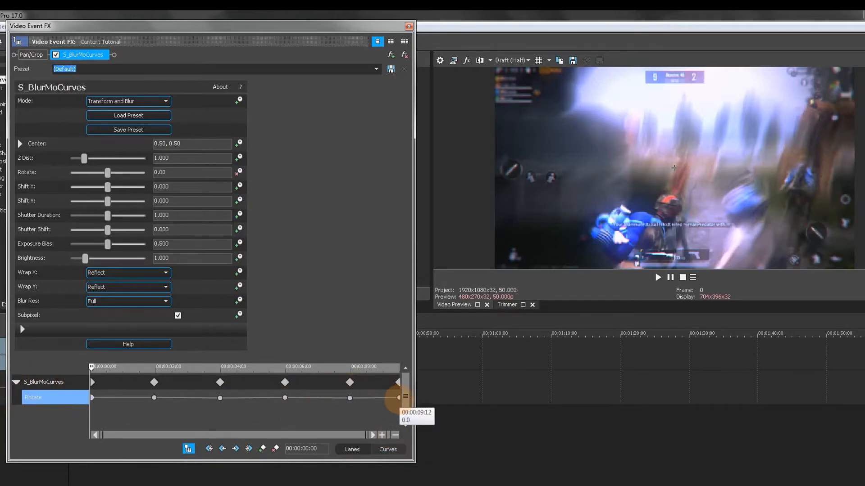
pyautogui.rightClick(399, 398)
pyautogui.click(421, 319)
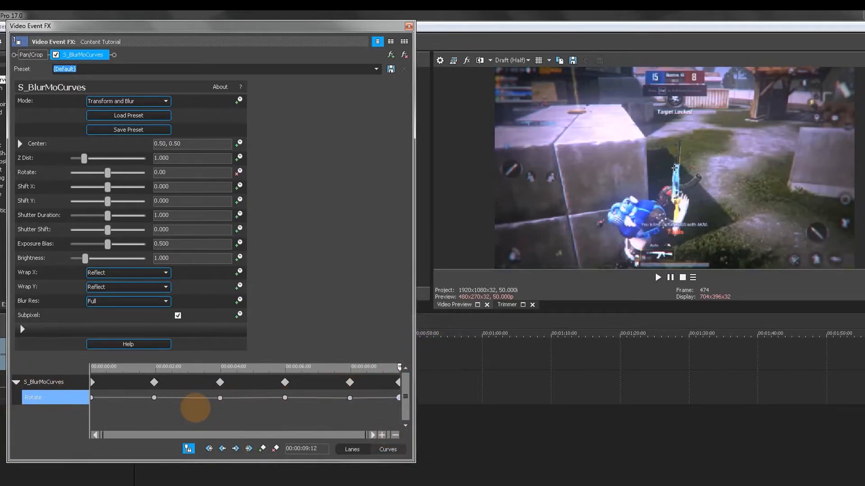
# Step: Set the interpolation of the four middle Rotate keyframes to Fast Fade
pyautogui.rightClick(154, 397)
pyautogui.click(183, 329)
pyautogui.rightClick(220, 398)
pyautogui.click(247, 330)
pyautogui.rightClick(284, 398)
pyautogui.click(315, 330)
pyautogui.rightClick(349, 397)
pyautogui.click(381, 330)
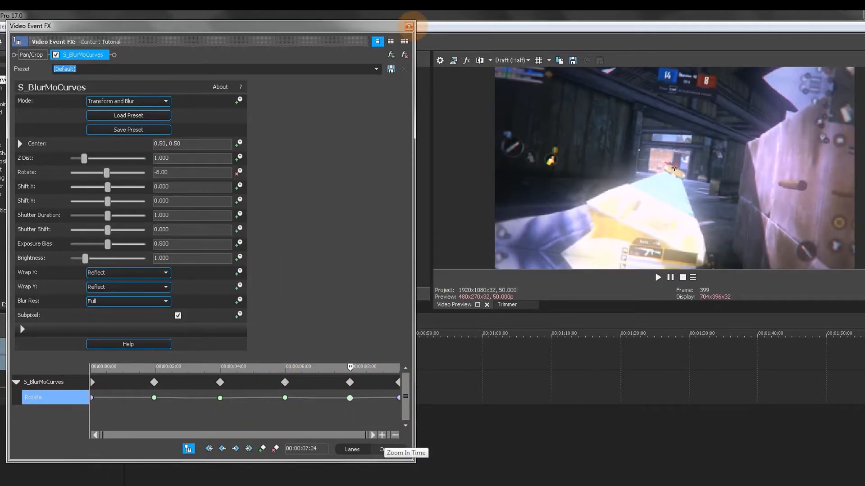
# Step: Close the Video Event FX window and play the clip from the start to review the rotation
pyautogui.click(408, 26)
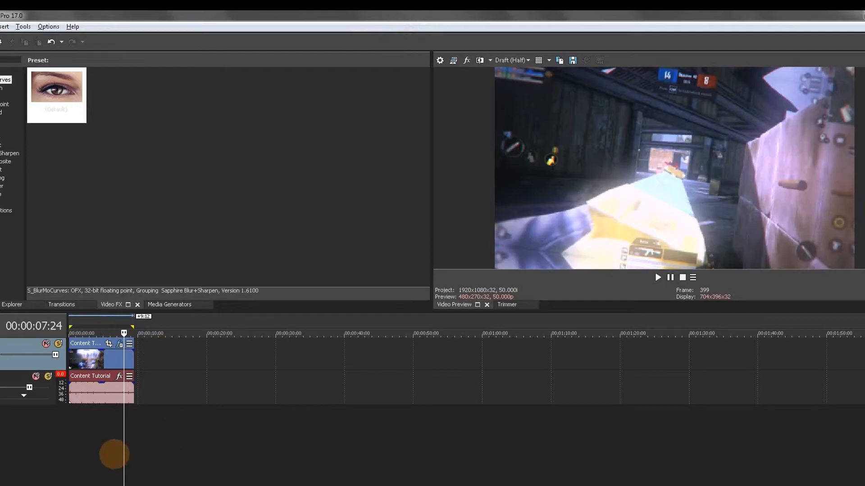
pyautogui.moveTo(125, 439); pyautogui.dragTo(96, 444)
pyautogui.doubleClick(93, 442)
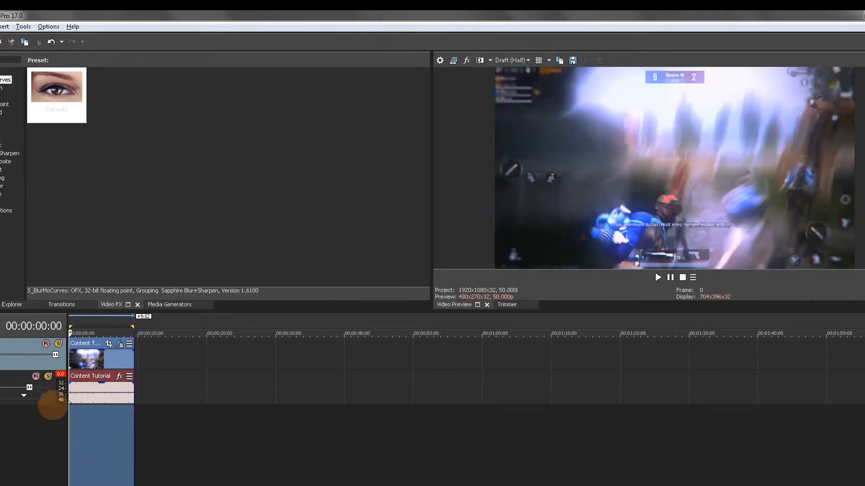
pyautogui.press('space')
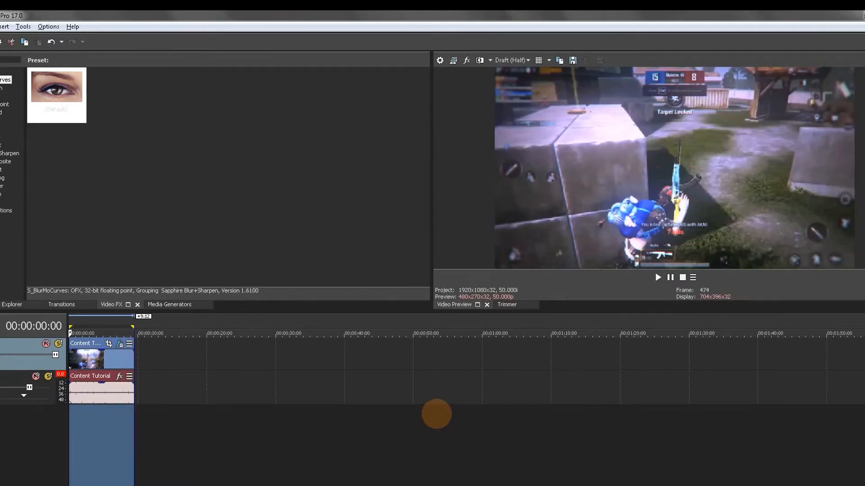
# Step: Reopen the clip's effects, remove the keyframes at 00:00:05:24 and 00:00:07:24, and shift the other middle ones to about 00:00:02:24 and 00:00:05:11
pyautogui.click(119, 344)
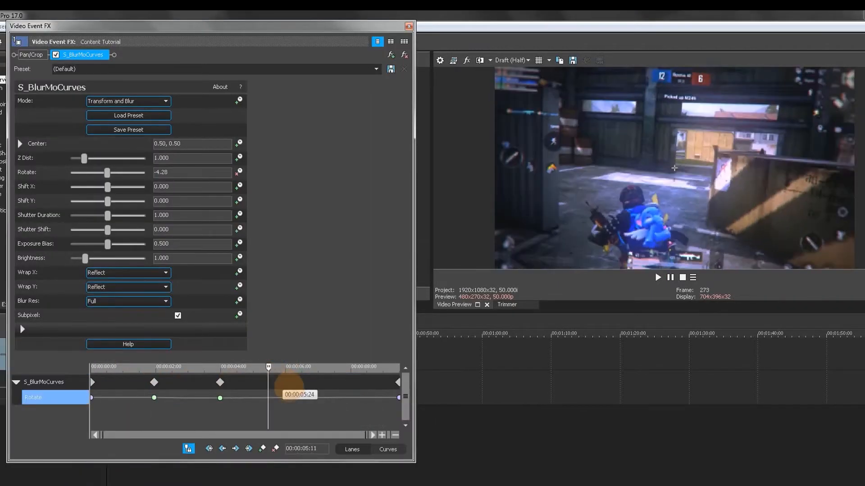
pyautogui.moveTo(220, 382); pyautogui.dragTo(264, 387)
pyautogui.moveTo(154, 382); pyautogui.dragTo(185, 382)
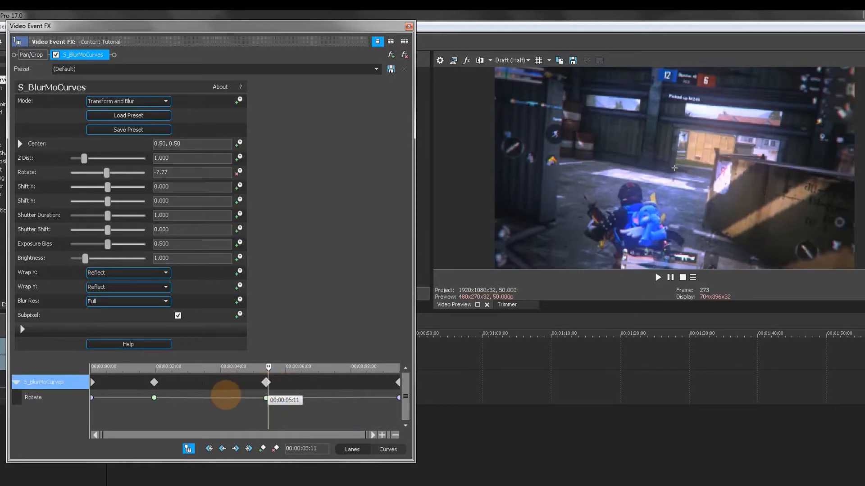
pyautogui.doubleClick(350, 383)
pyautogui.moveTo(349, 382); pyautogui.dragTo(329, 383)
pyautogui.moveTo(262, 385); pyautogui.dragTo(251, 388)
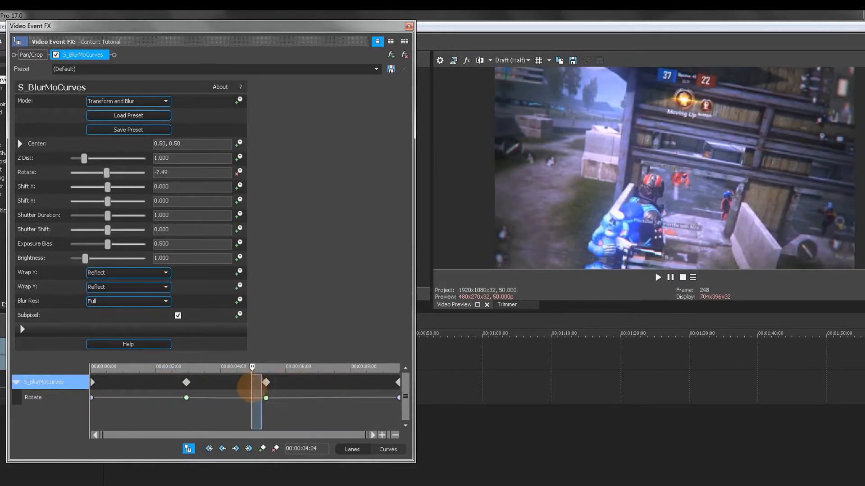
# Step: Move the two middle keyframes to about 00:00:02:13 and 00:00:05:00, and place a copy of the first one at 00:00:07:16
pyautogui.click(178, 385)
pyautogui.moveTo(186, 382); pyautogui.dragTo(177, 382)
pyautogui.moveTo(265, 384); pyautogui.dragTo(254, 384)
pyautogui.moveTo(283, 368); pyautogui.dragTo(340, 377)
pyautogui.moveTo(177, 384)
pyautogui.keyDown('ctrl'); pyautogui.mouseDown()
pyautogui.moveTo(340, 385)
pyautogui.moveTo(173, 383)
pyautogui.mouseUp(); pyautogui.keyUp('ctrl')
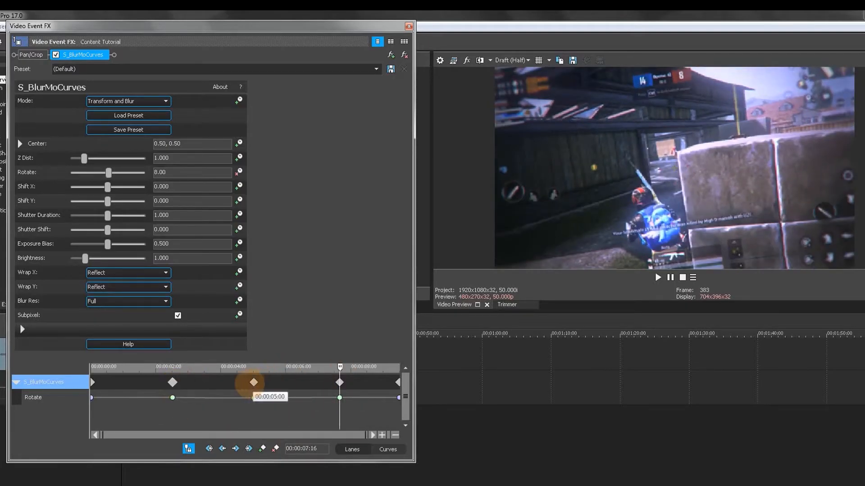
# Step: Play the video preview from about 00:00:01:10 to check the rotation timing
pyautogui.click(135, 367)
pyautogui.click(658, 278)
pyautogui.click(671, 278)
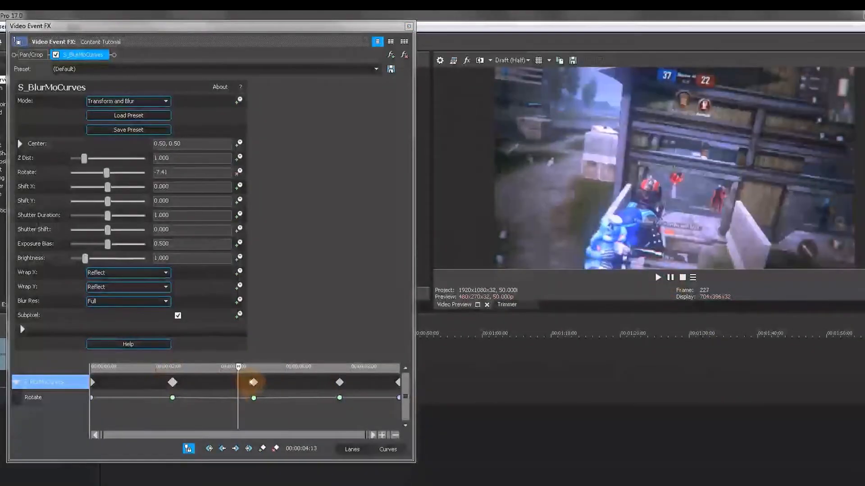
# Step: Remove the keyframe at 00:00:05:00 and move the two remaining middle keyframes to 00:00:02:00 and about 00:00:06:12
pyautogui.moveTo(254, 382); pyautogui.dragTo(173, 382)
pyautogui.moveTo(340, 382); pyautogui.dragTo(300, 382)
pyautogui.click(173, 383)
pyautogui.click(658, 278)
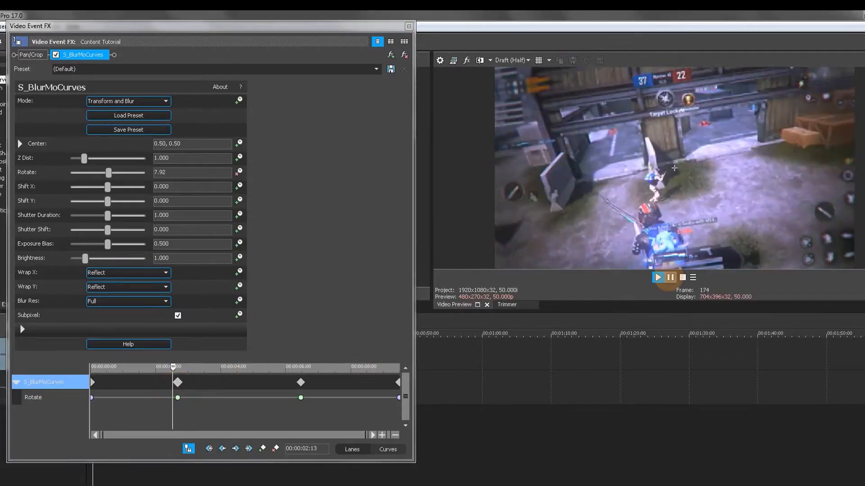
pyautogui.click(178, 384)
pyautogui.moveTo(177, 382); pyautogui.dragTo(156, 385)
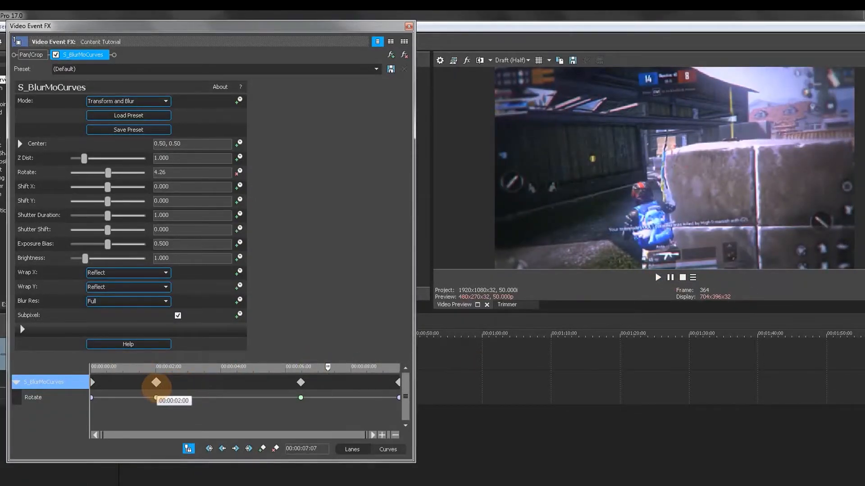
# Step: Move the two middle keyframes to about 00:00:01:14 and 00:00:05:03, and place a copy of the first one at 00:00:08:13
pyautogui.moveTo(301, 382); pyautogui.dragTo(258, 386)
pyautogui.click(157, 381)
pyautogui.moveTo(398, 382); pyautogui.dragTo(368, 382)
pyautogui.moveTo(157, 382); pyautogui.dragTo(142, 382)
pyautogui.click(658, 277)
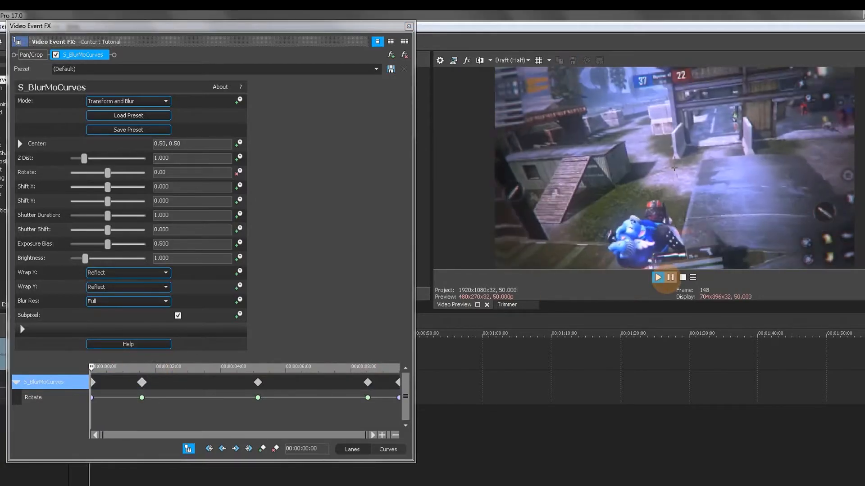
# Step: Move the central keyframe to 00:00:04:11, check the playback, and set that keyframe's Rotate value to -8.00
pyautogui.moveTo(258, 382); pyautogui.dragTo(234, 383)
pyautogui.click(658, 278)
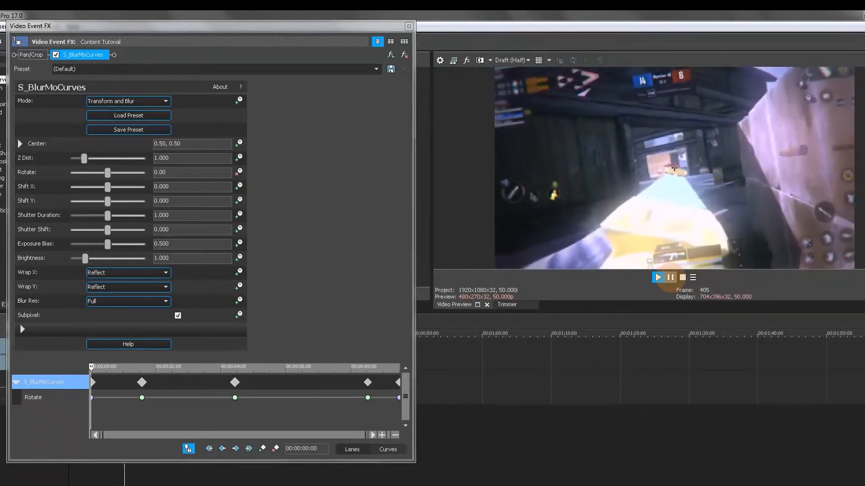
pyautogui.click(235, 382)
pyautogui.click(194, 173)
pyautogui.write('-')
pyautogui.click(367, 383)
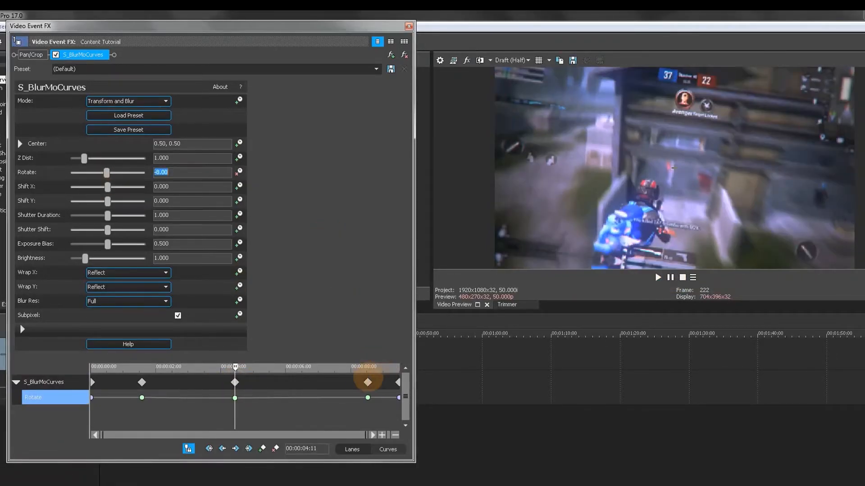
pyautogui.click(283, 379)
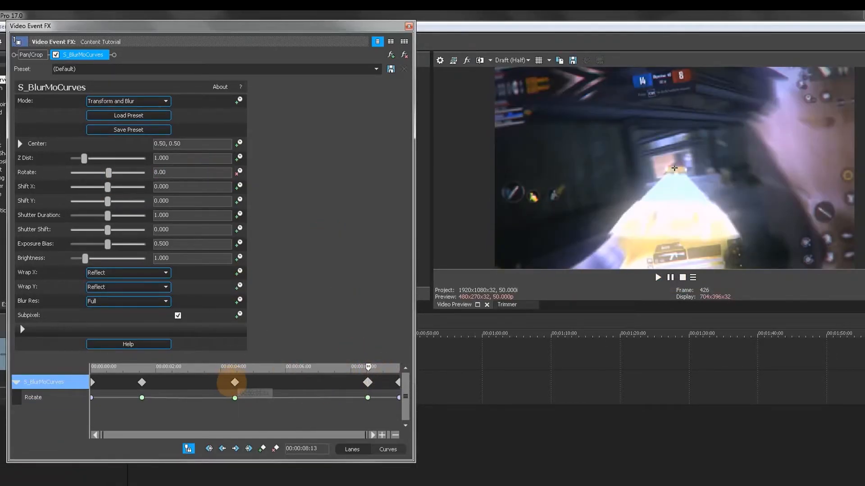
# Step: Shift the -8.00 keyframe to about 00:00:05:00 and adjust the first middle keyframe to about 00:00:01:15
pyautogui.click(242, 383)
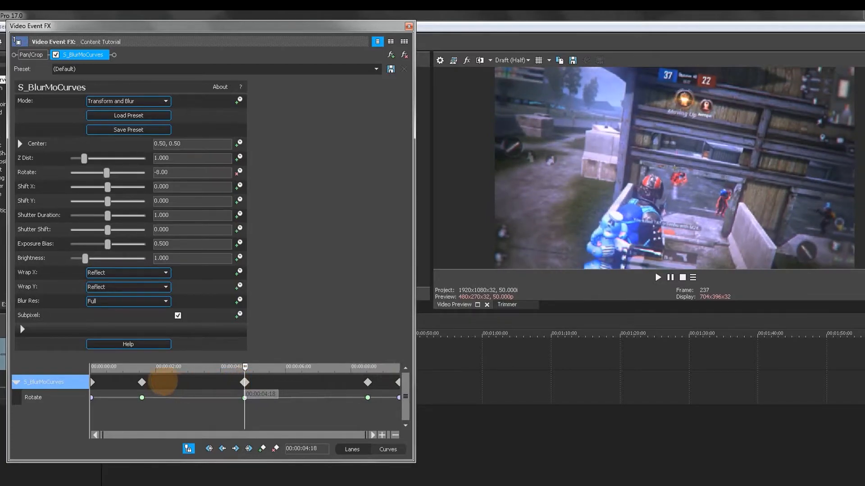
pyautogui.click(155, 382)
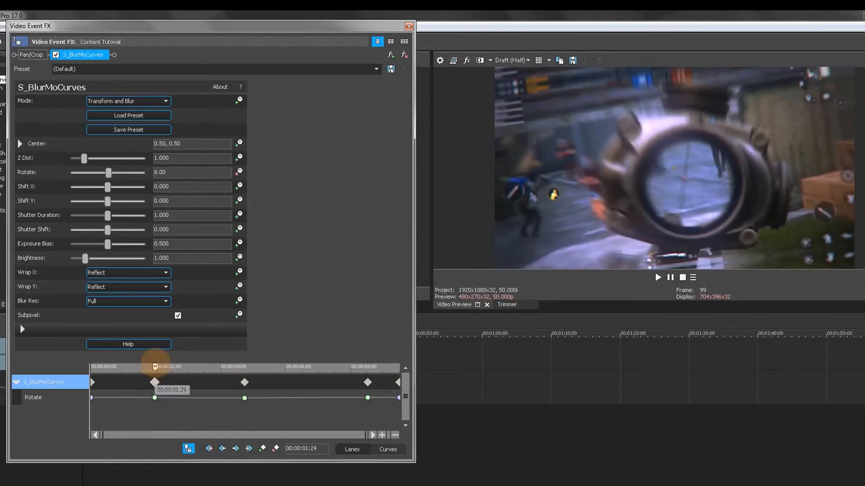
pyautogui.moveTo(155, 367); pyautogui.dragTo(64, 373)
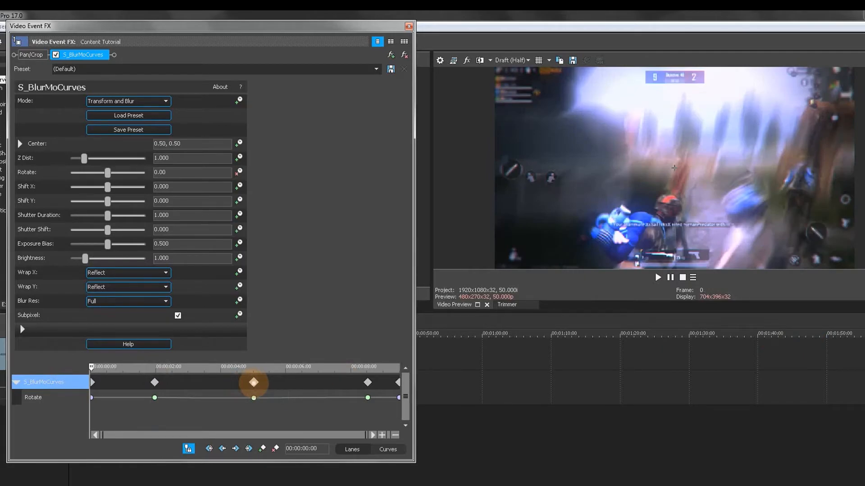
pyautogui.click(154, 382)
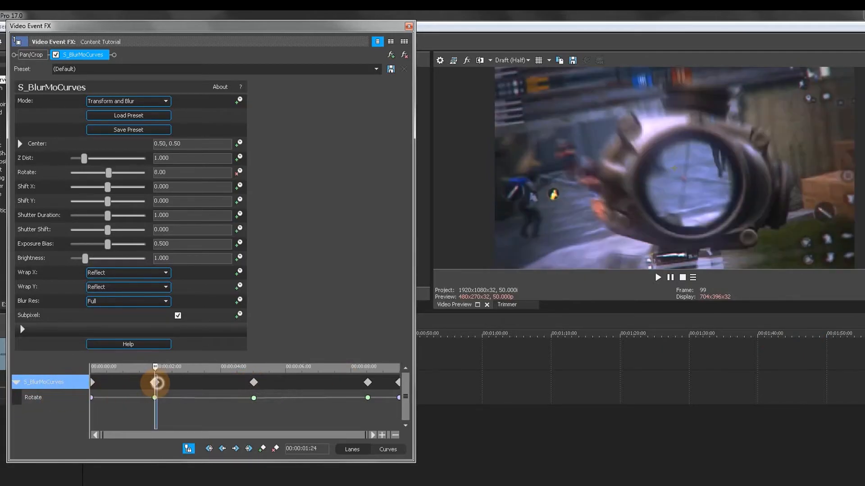
pyautogui.moveTo(154, 383); pyautogui.dragTo(90, 374)
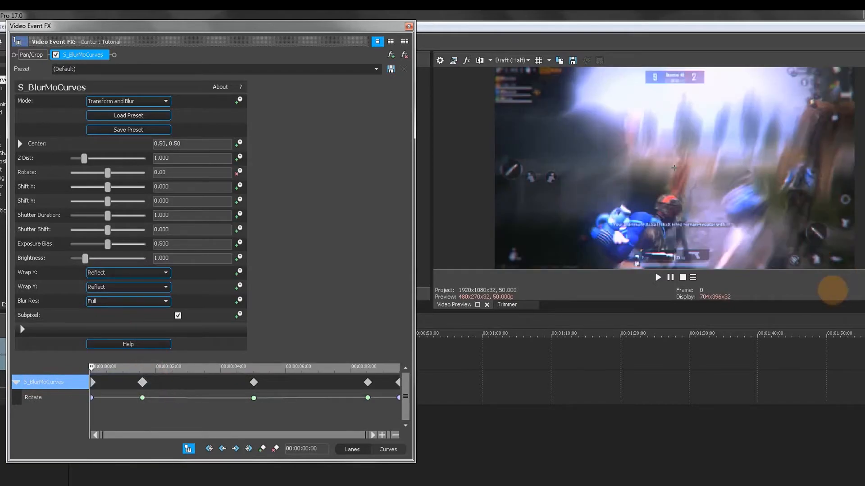
# Step: Close the effect settings and play the whole clip from its start to review the rotation animation
pyautogui.click(670, 278)
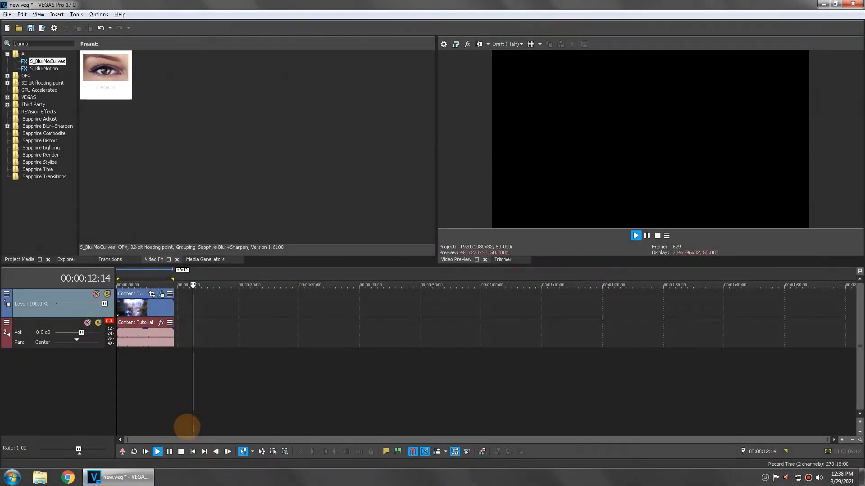
pyautogui.doubleClick(151, 379)
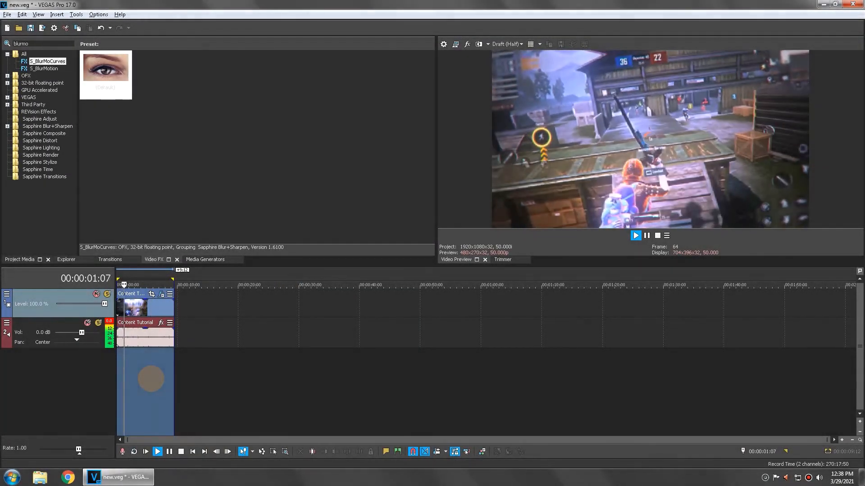